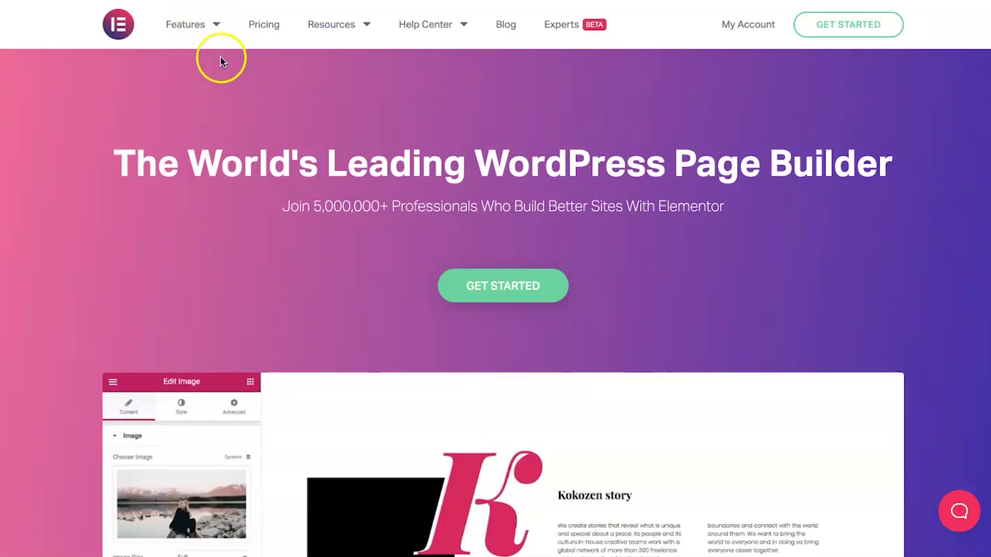
Open the Elementor pricing page and view the Free, Personal, Plus and Expert subscription plans
mouse_move(210, 29)
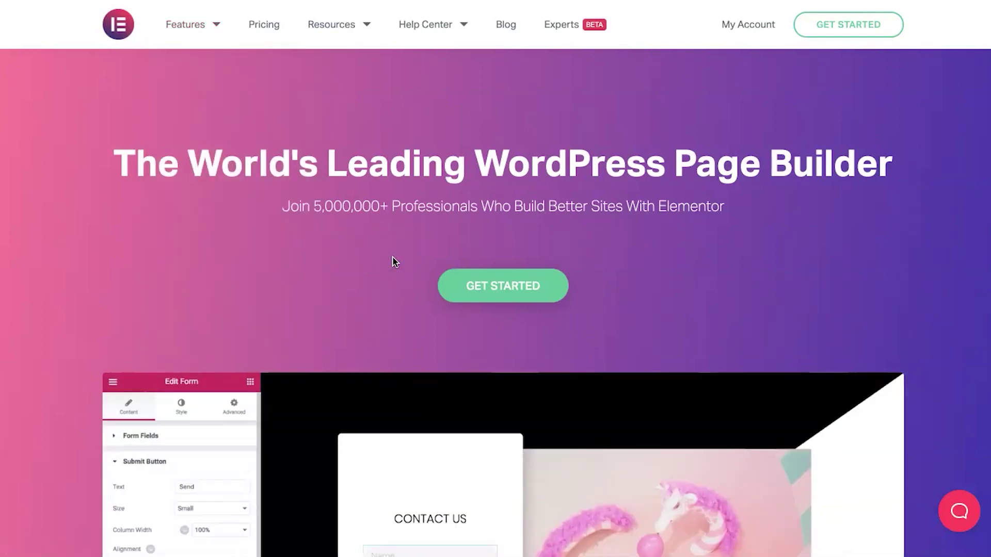
scroll(392, 261, down, 6)
scroll(392, 260, up, 6)
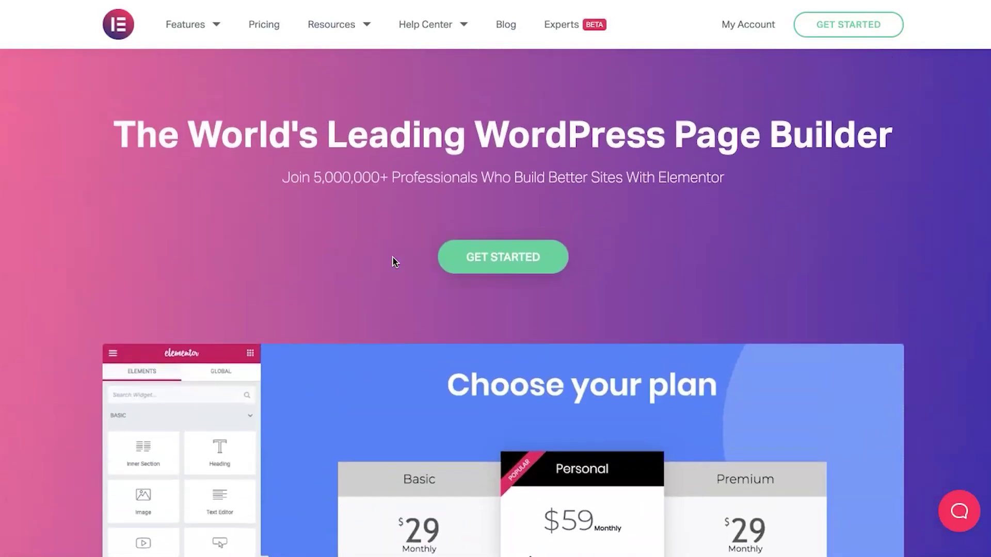
click(273, 33)
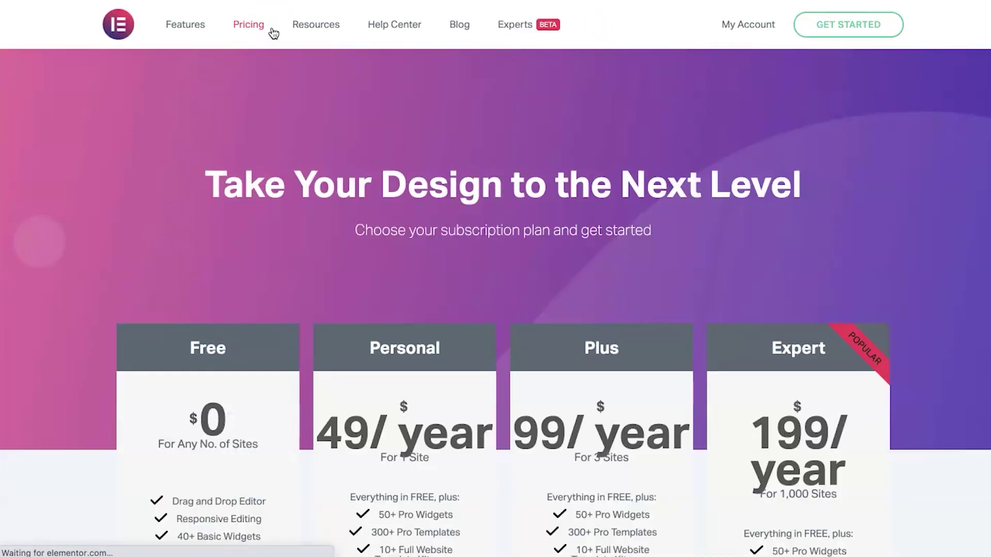
click(336, 156)
scroll(340, 161, down, 2)
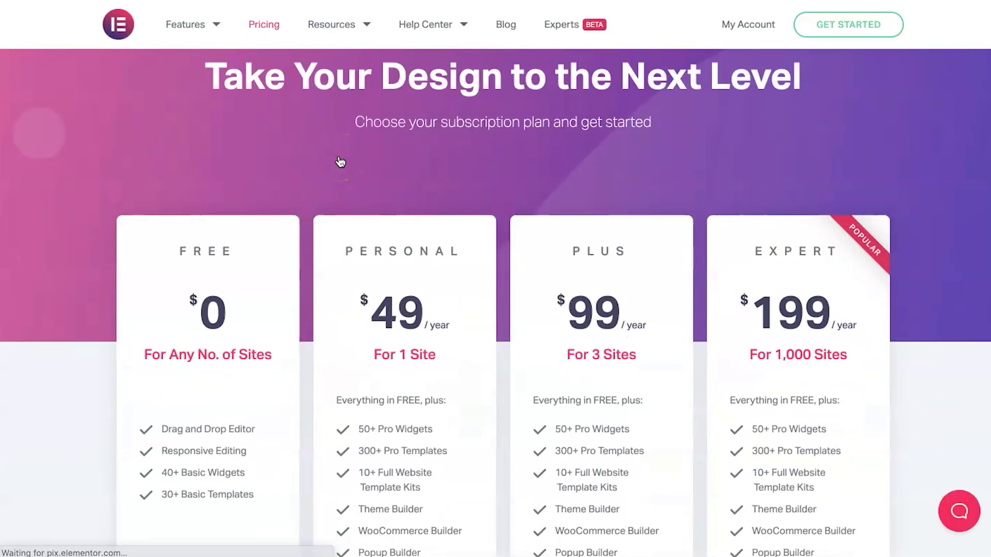
scroll(339, 161, down, 2)
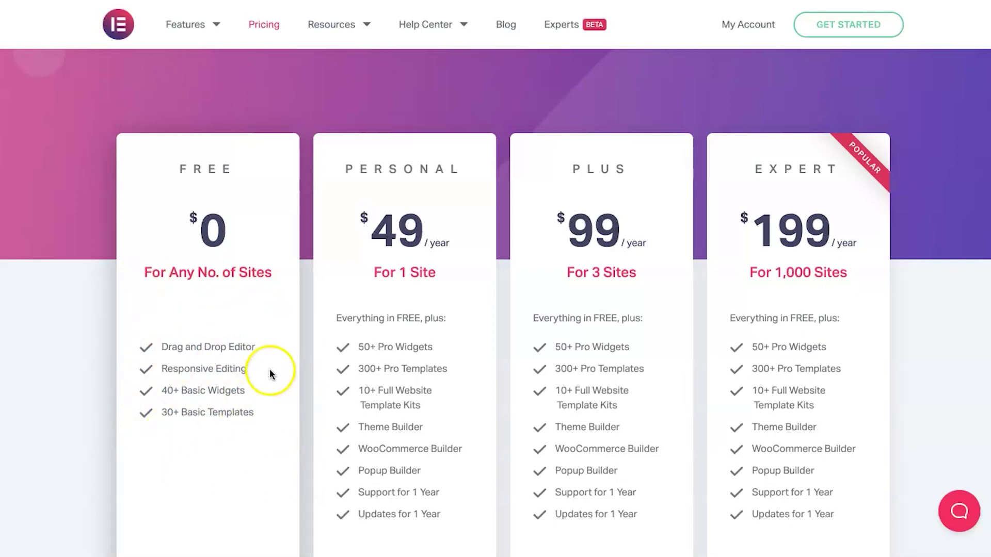
scroll(436, 380, down, 1)
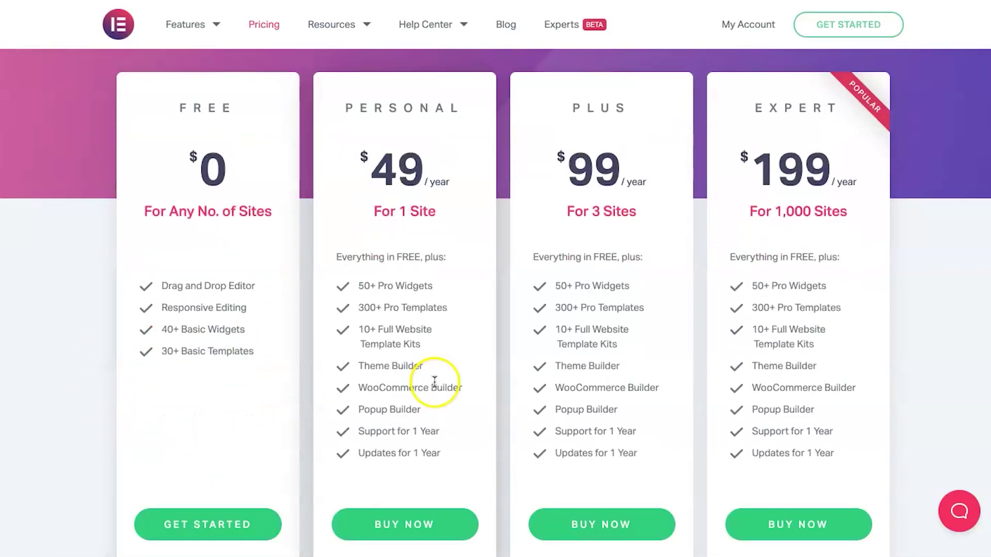
Compare the Personal plan's yearly price and feature list with the Expert plan's site allowance
drag(367, 170, 448, 170)
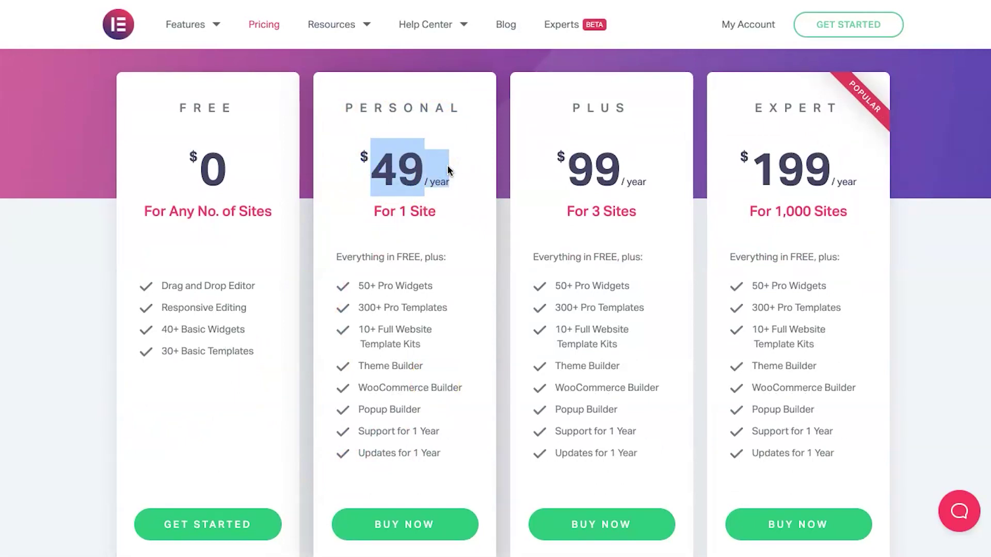
drag(336, 256, 446, 456)
click(448, 457)
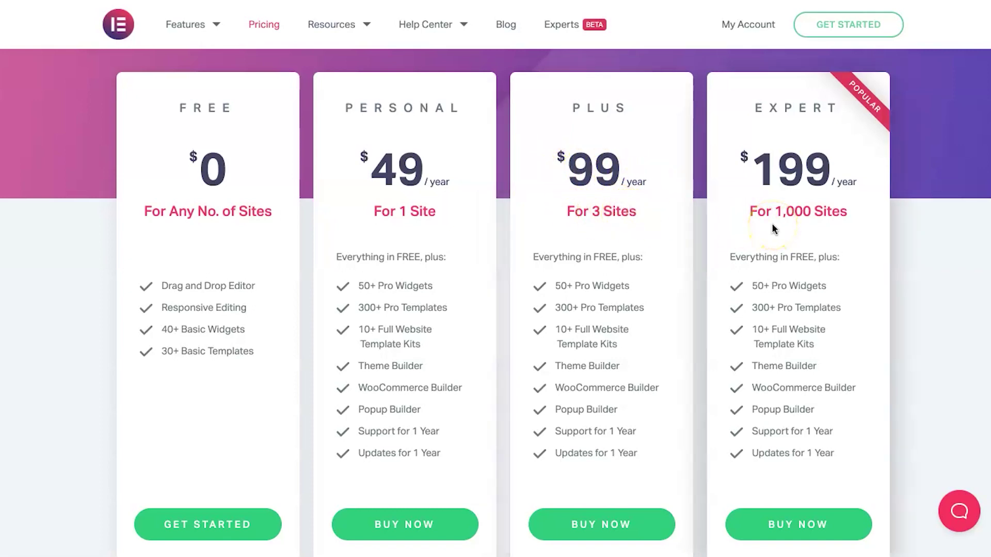
drag(773, 216, 847, 209)
click(801, 183)
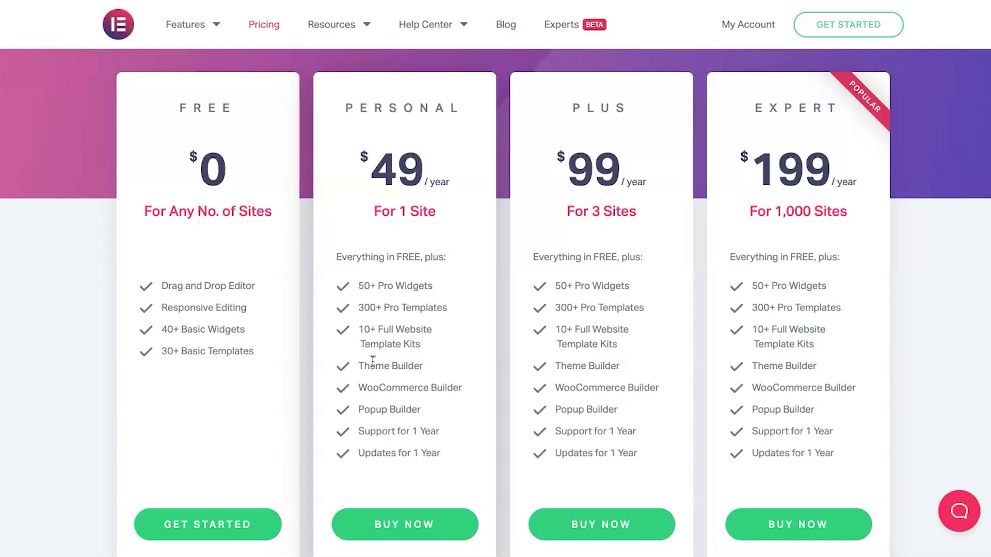
drag(361, 170, 449, 175)
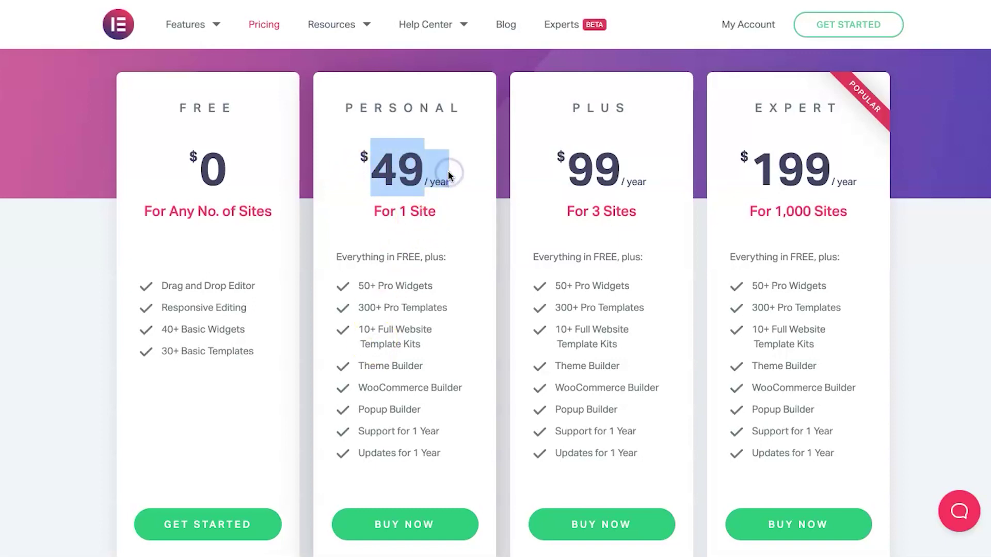
click(463, 208)
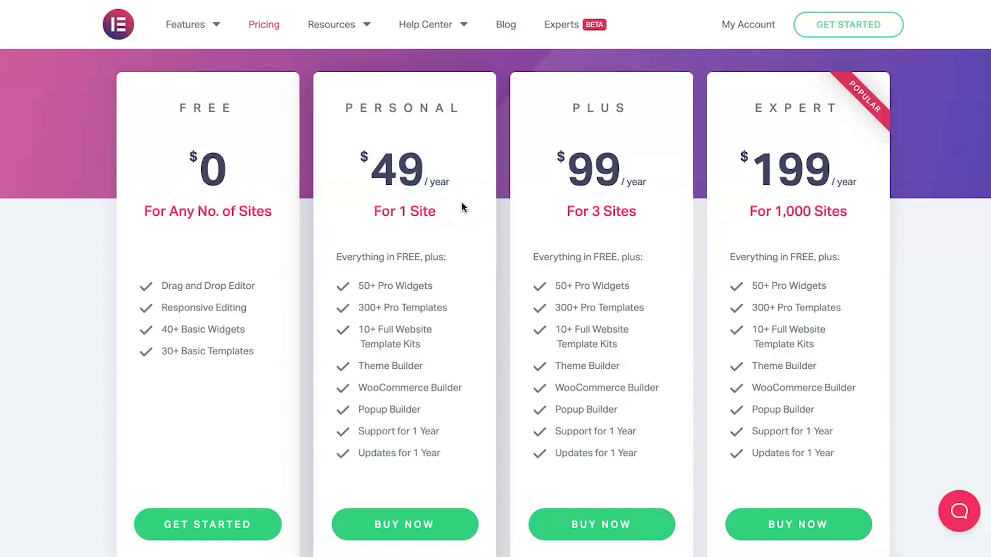
drag(349, 285, 465, 460)
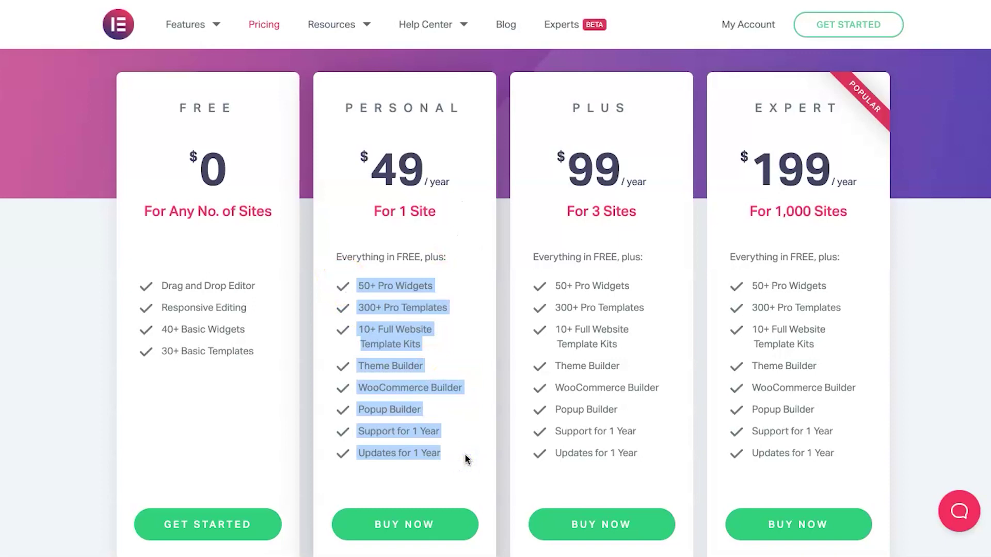
click(354, 200)
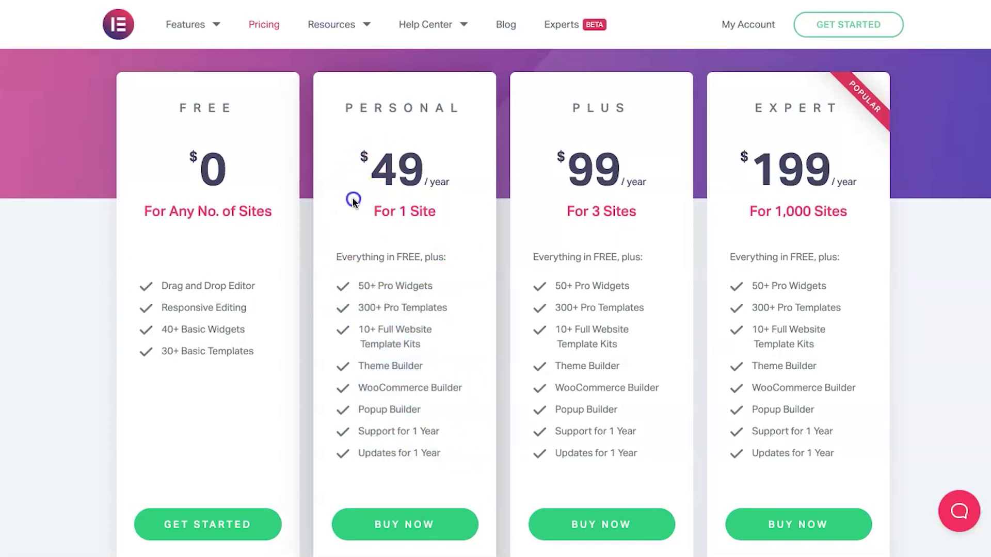
click(413, 105)
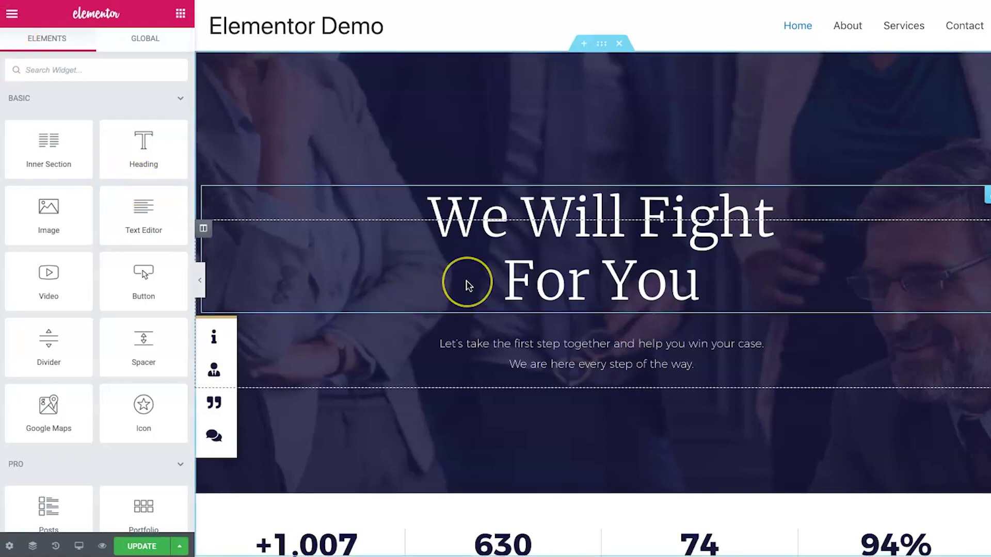
Look over the Elementor Demo home page in the editor and browse the available Basic and Pro widgets
scroll(467, 283, down, 8)
scroll(466, 283, up, 8)
click(491, 150)
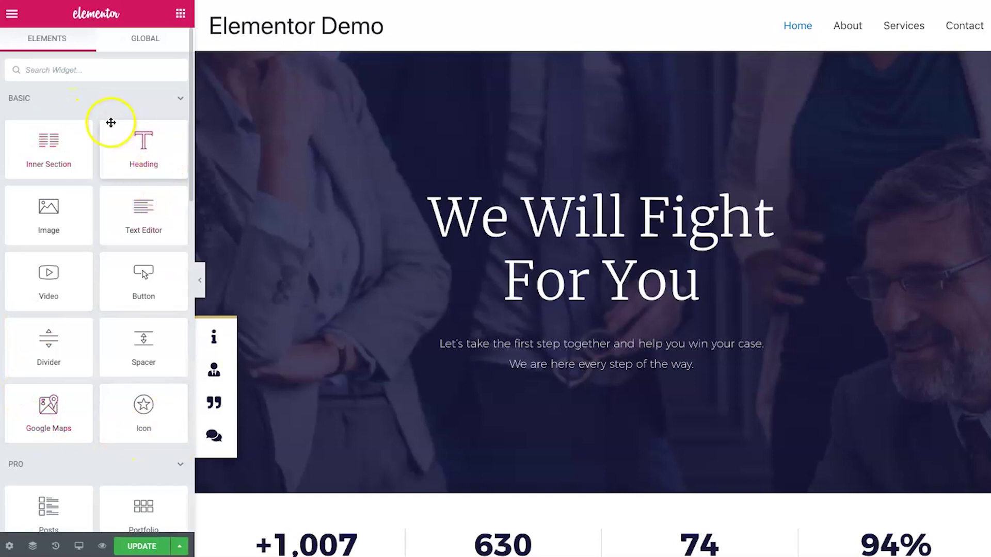
scroll(110, 447, down, 5)
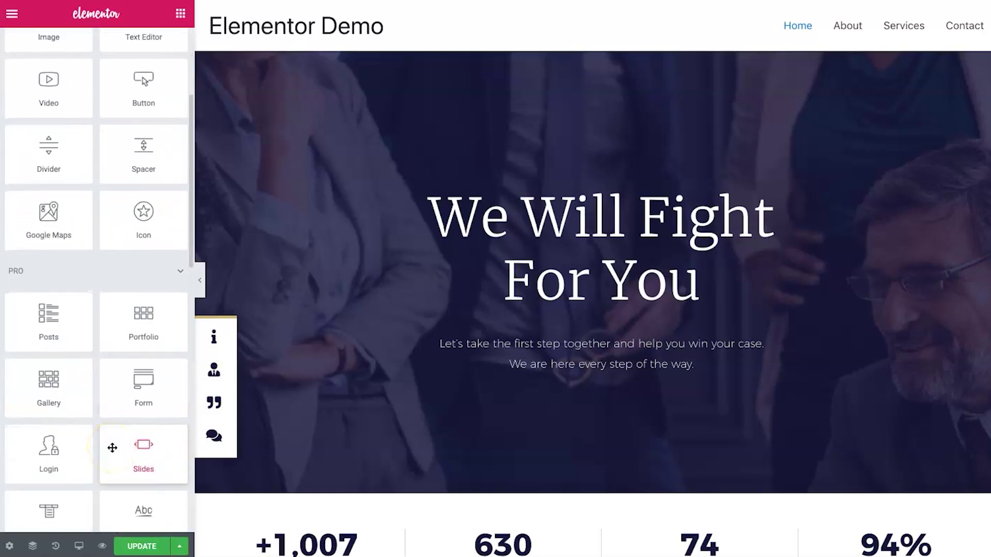
scroll(112, 447, down, 3)
drag(129, 184, 129, 184)
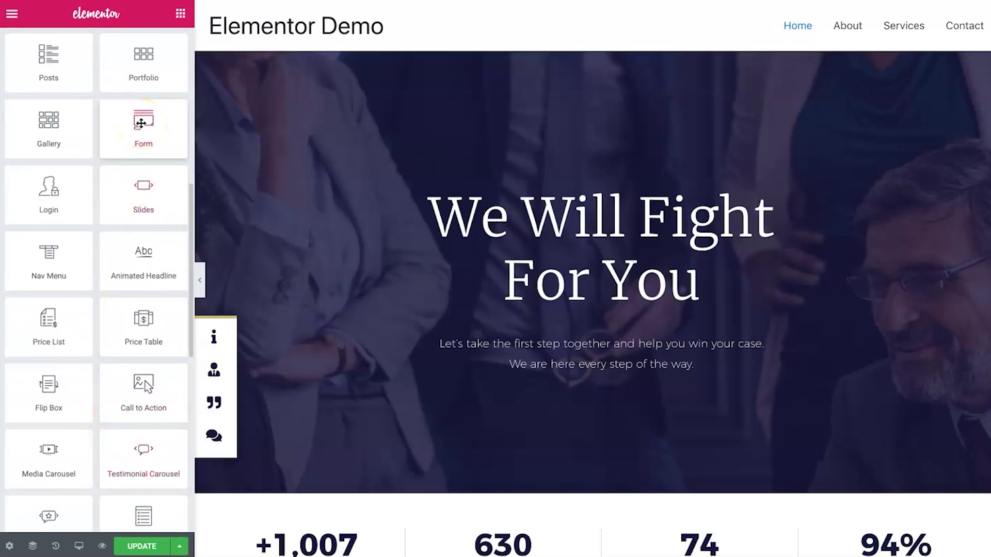
scroll(94, 431, down, 3)
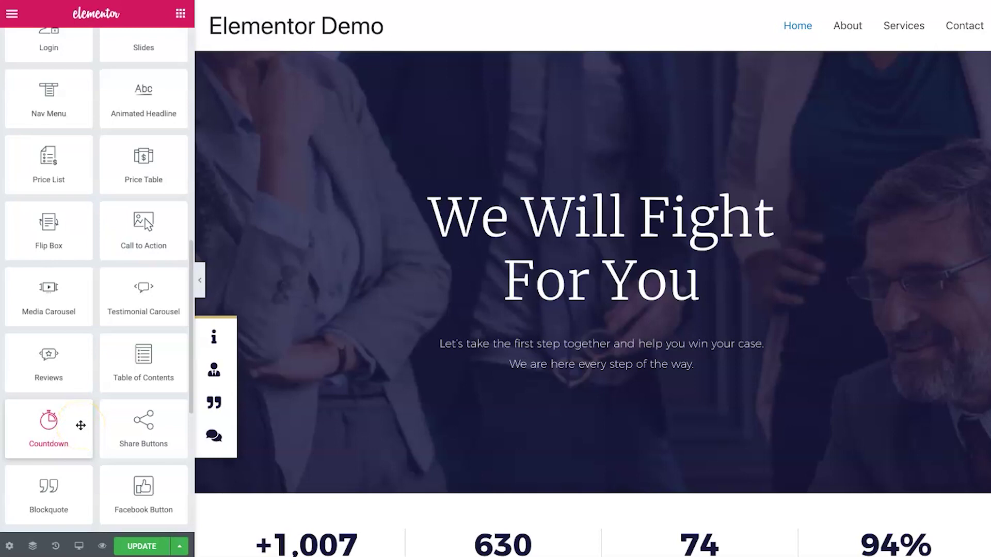
scroll(80, 425, up, 1)
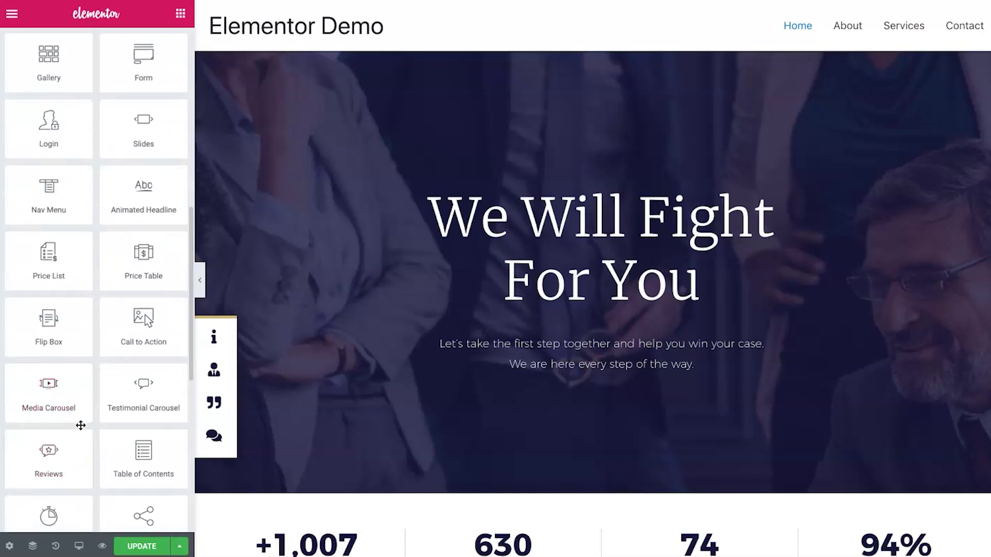
scroll(80, 425, up, 1)
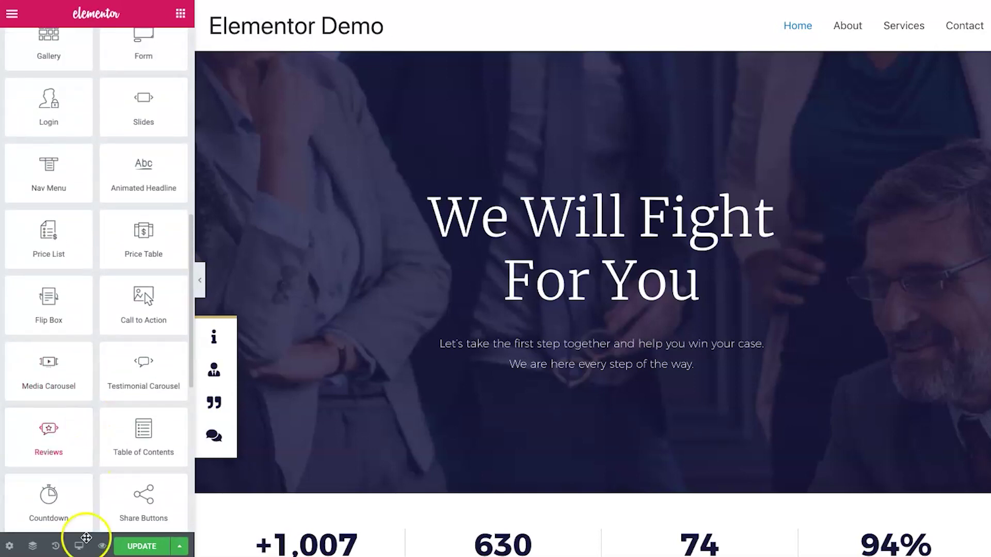
drag(137, 116, 134, 56)
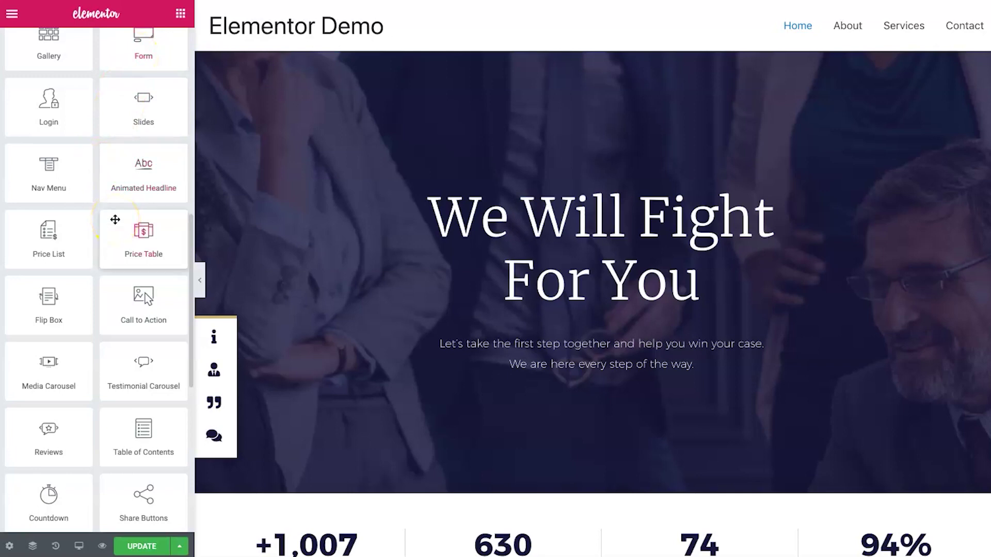
scroll(114, 219, down, 5)
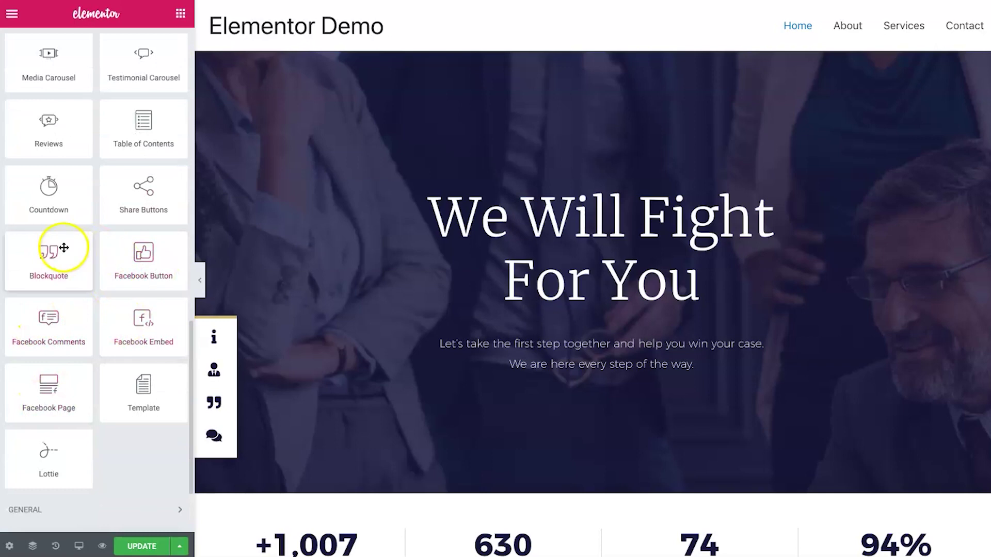
scroll(66, 239, up, 2)
scroll(129, 354, down, 2)
scroll(339, 385, down, 1)
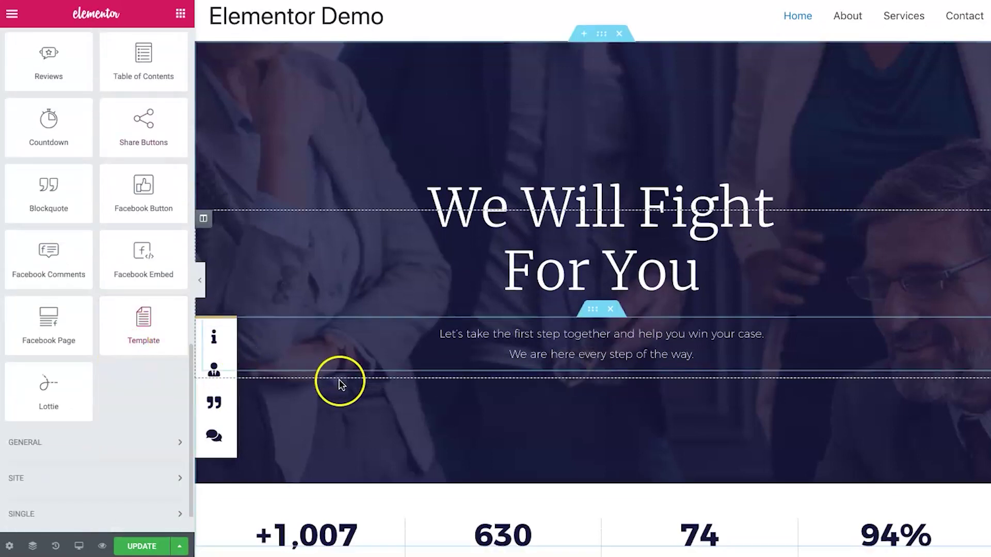
Add a Share Buttons widget above the lorem ipsum text beside the "Why We Are The Best" heading
scroll(339, 384, down, 5)
drag(140, 127, 594, 504)
scroll(596, 509, down, 4)
drag(135, 129, 579, 298)
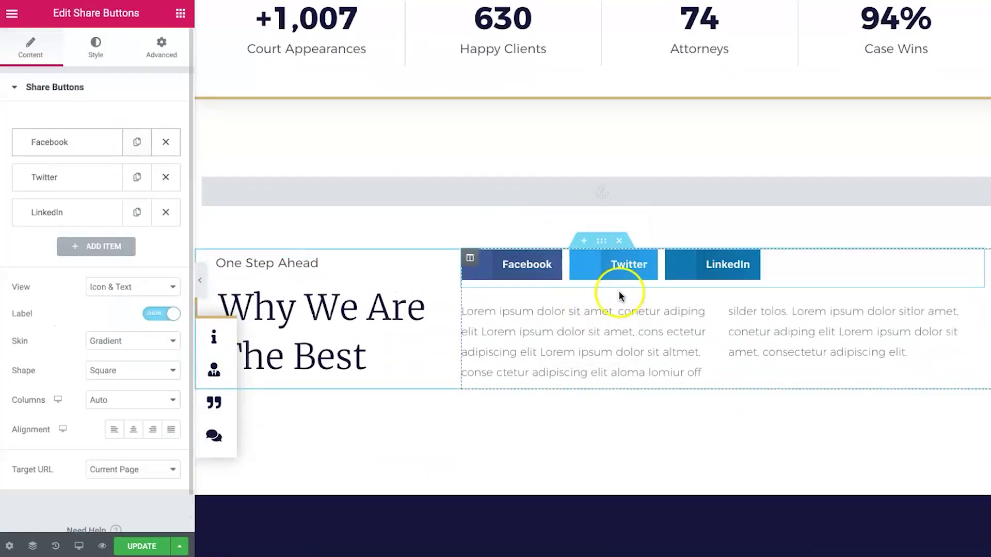
Add a fourth item to the share buttons and set its network to Pinterest
click(98, 246)
click(99, 247)
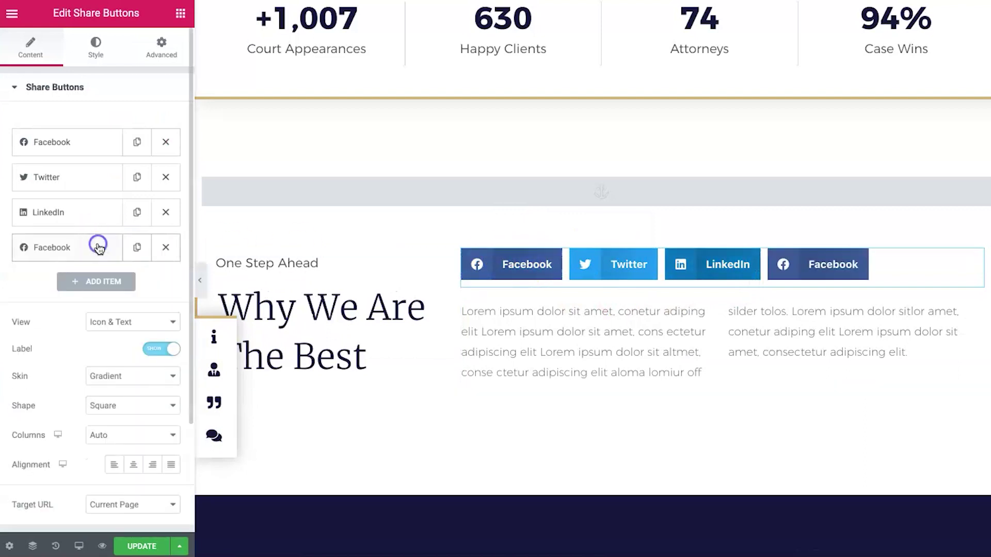
click(122, 248)
click(118, 279)
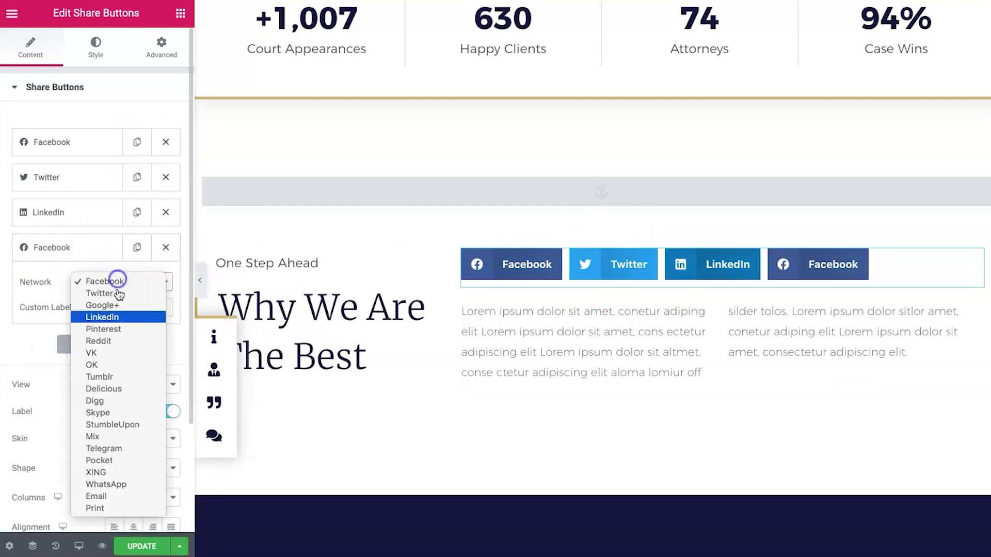
click(124, 329)
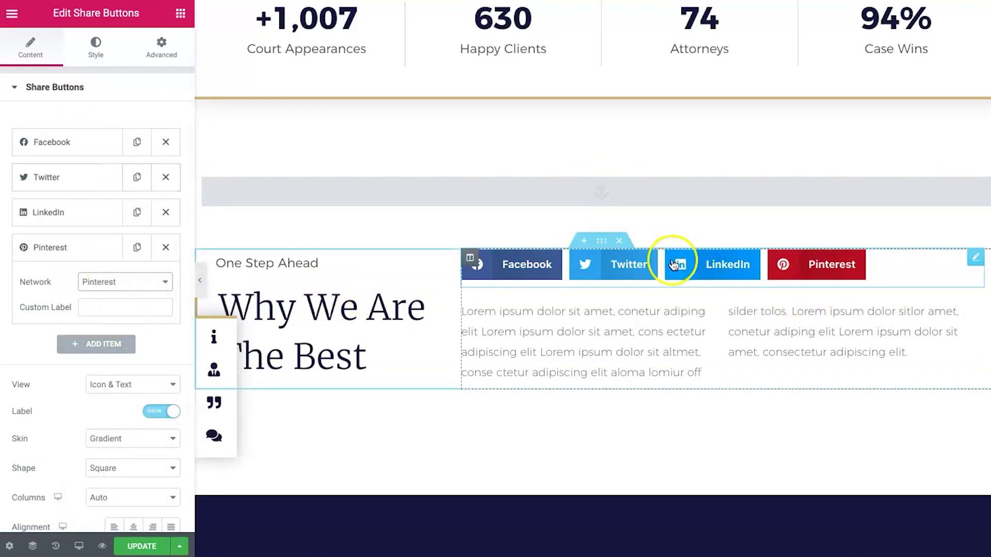
Delete the Share Buttons widget from the "Why We Are The Best" section
right_click(975, 256)
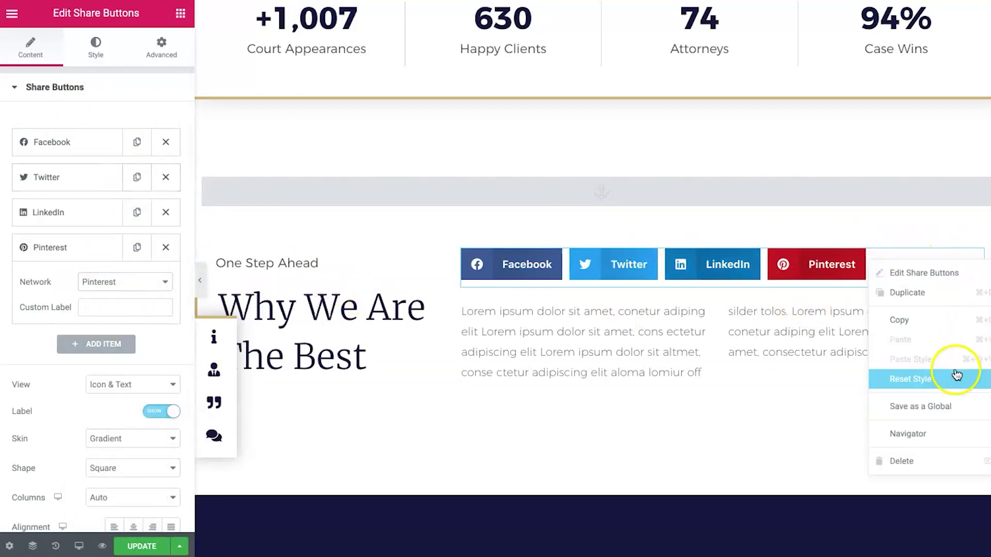
click(902, 460)
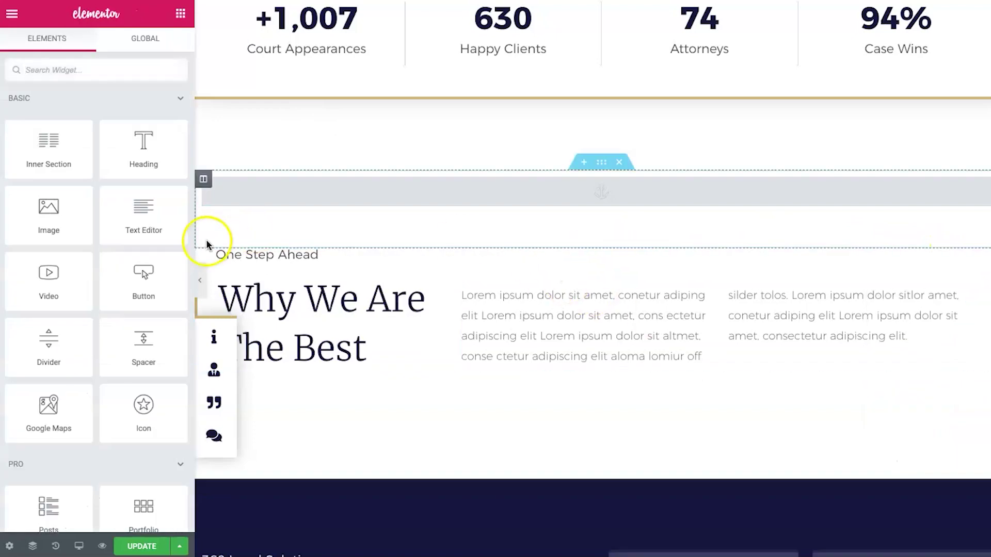
Examine the remaining Pro widgets, from Posts and Gallery down to Template and Lottie
scroll(64, 304, down, 2)
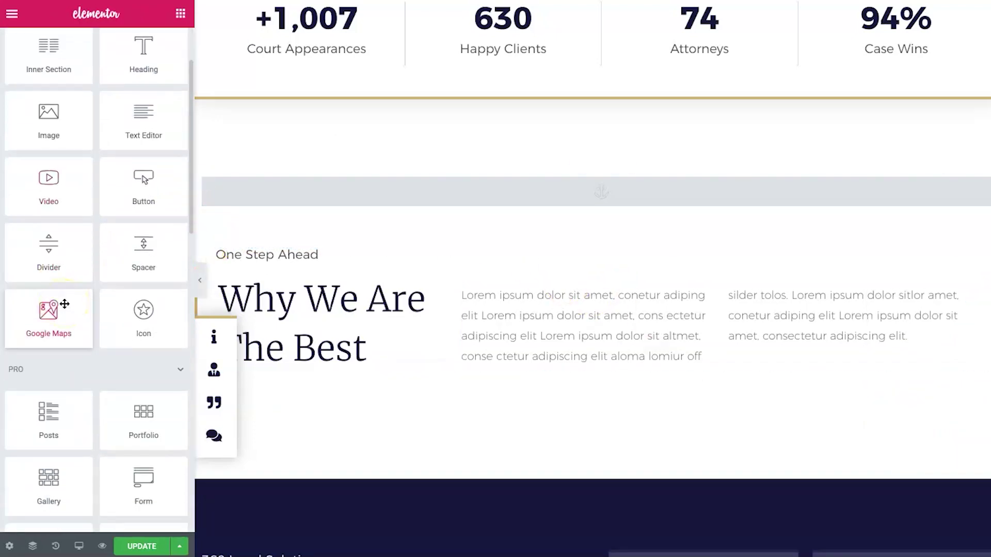
scroll(64, 304, down, 4)
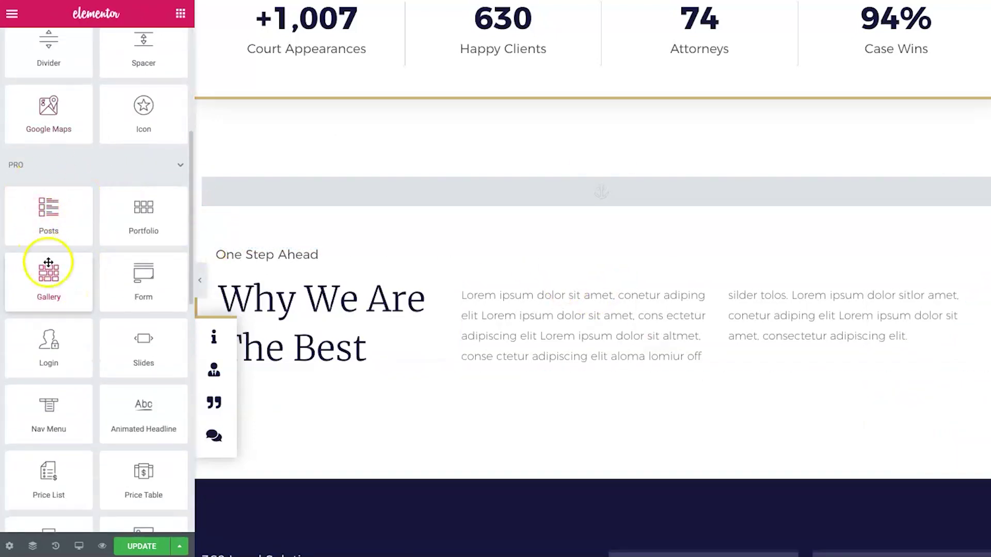
scroll(49, 206, down, 2)
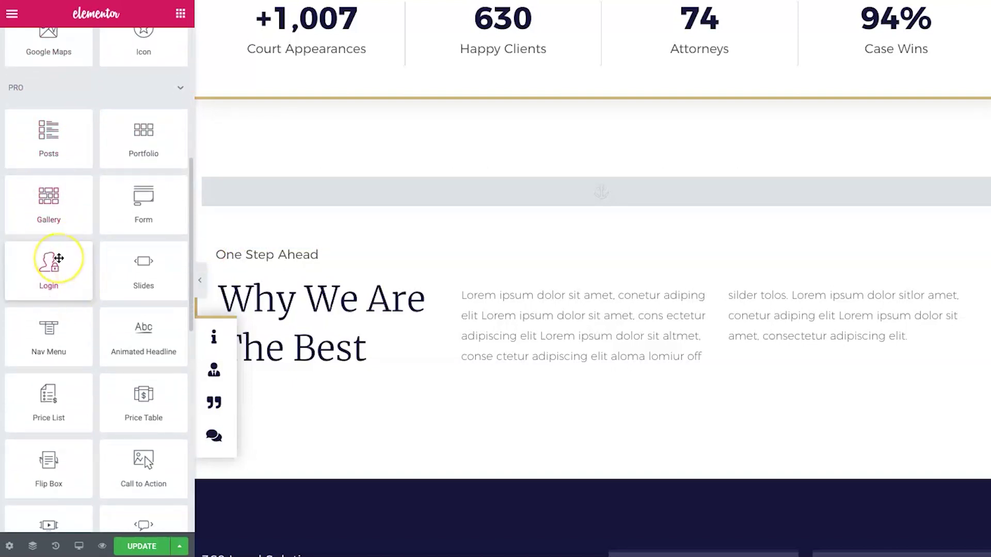
scroll(59, 258, down, 2)
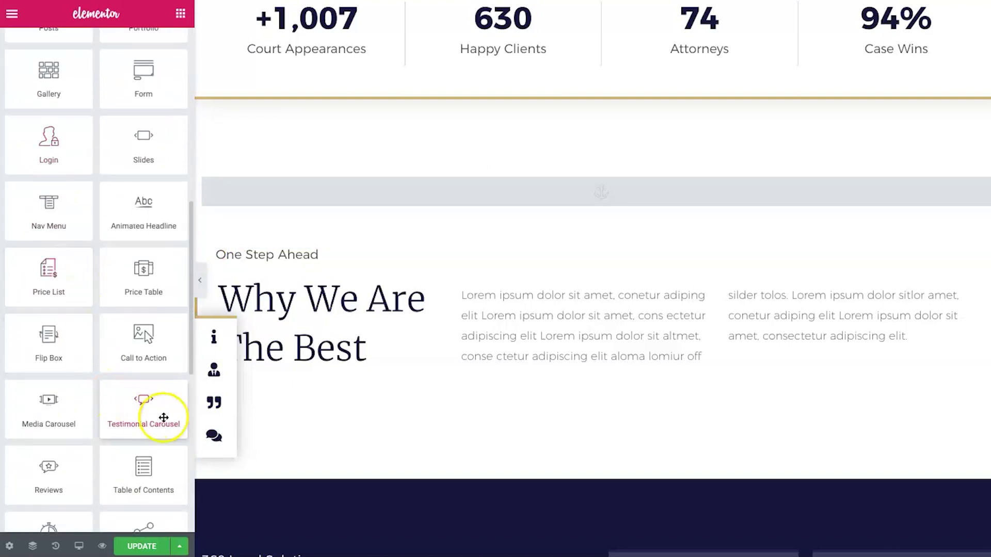
scroll(164, 417, down, 5)
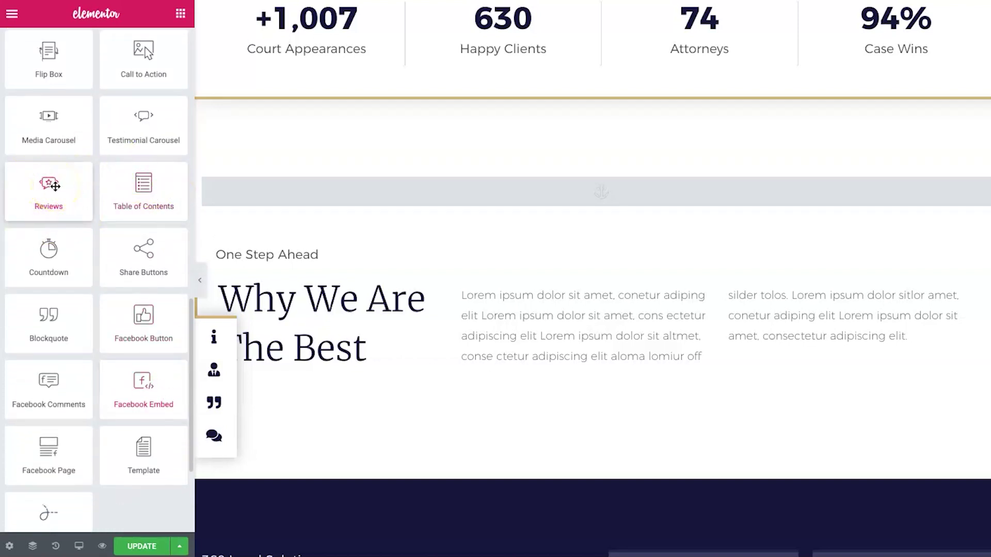
scroll(120, 370, down, 3)
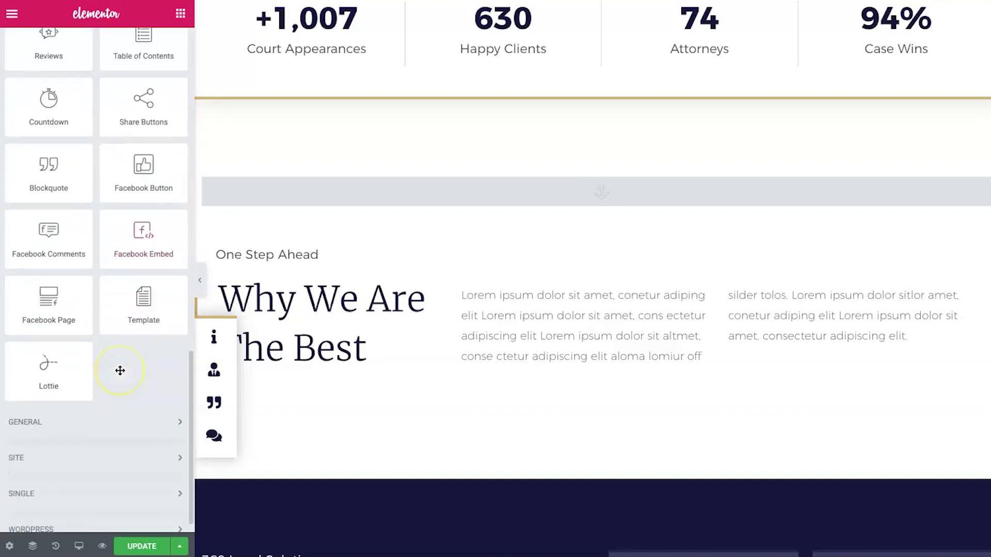
Look through the whole demo page, from the "We Will Fight For You" hero section down to the footer
scroll(120, 370, up, 12)
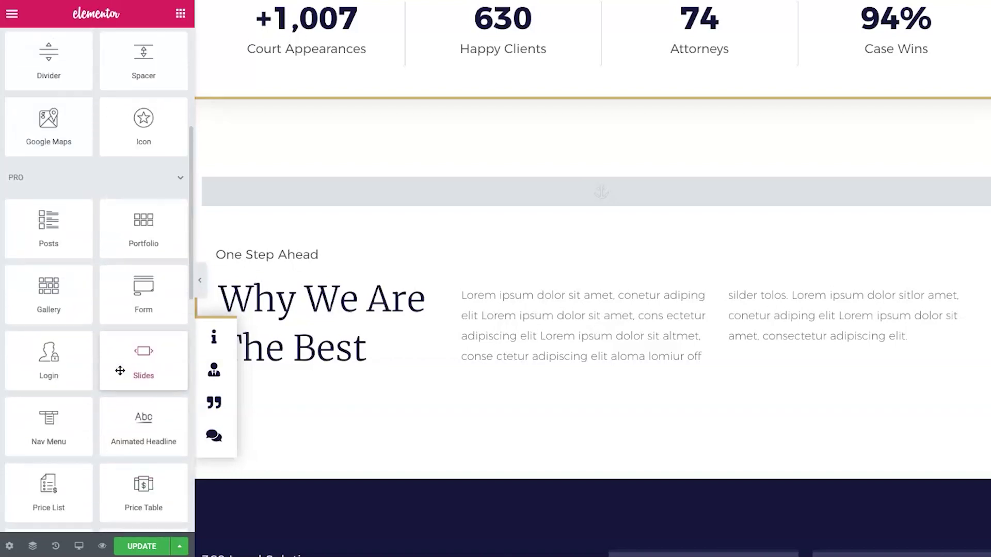
scroll(499, 398, up, 10)
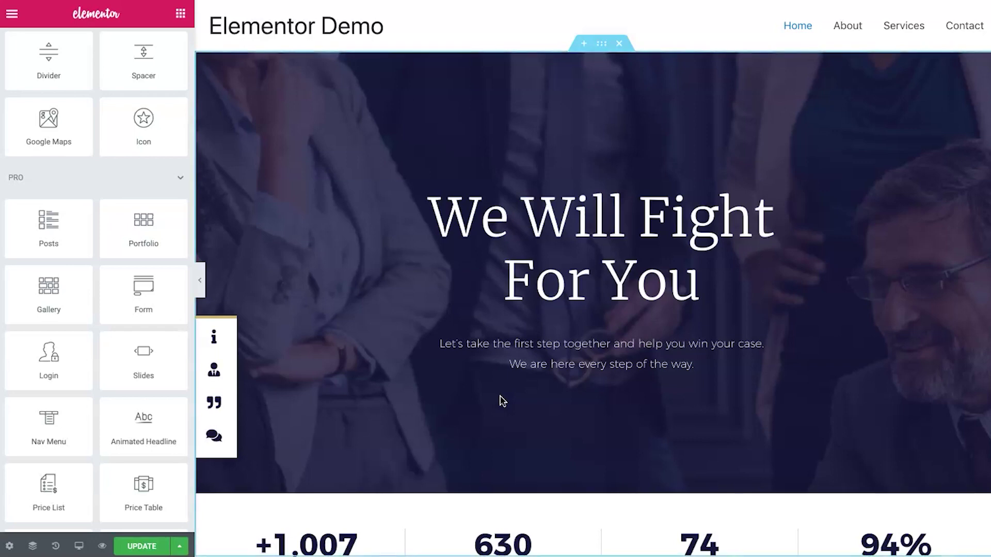
scroll(501, 398, down, 14)
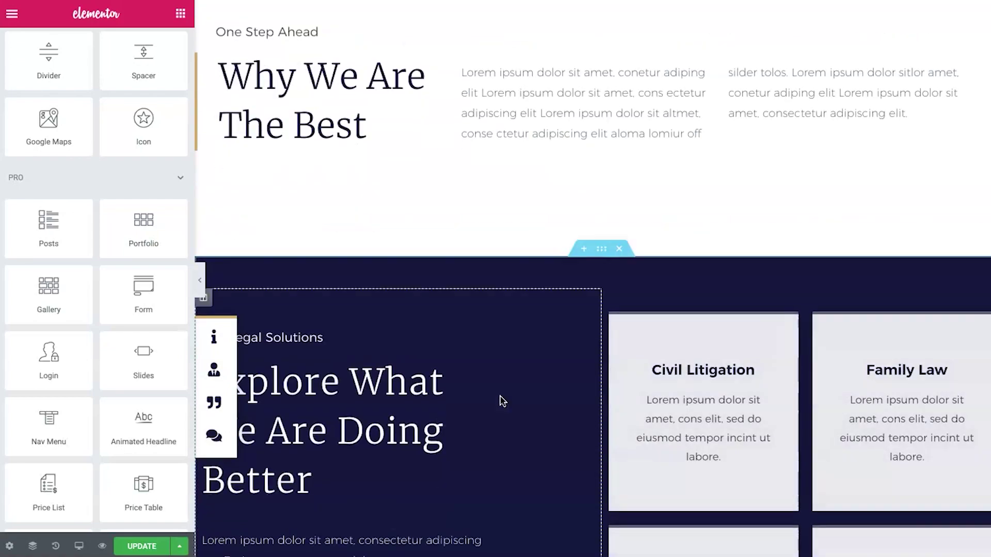
click(610, 420)
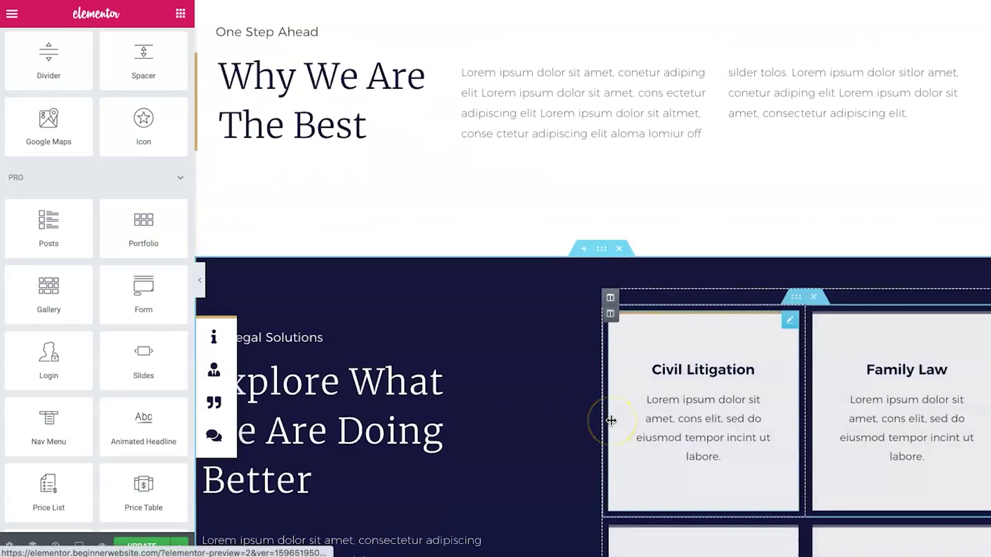
scroll(611, 420, down, 8)
key(Home)
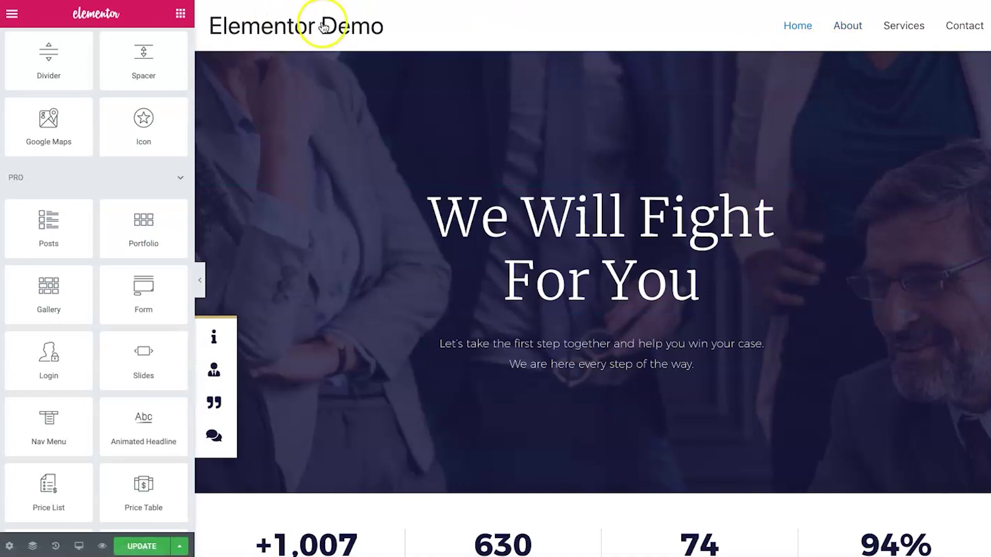
scroll(498, 41, down, 20)
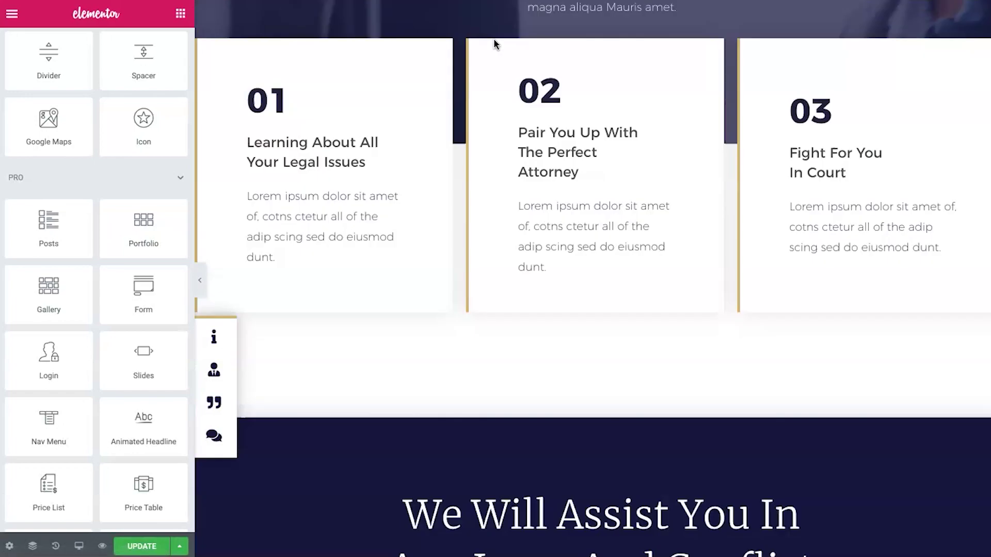
scroll(494, 44, down, 10)
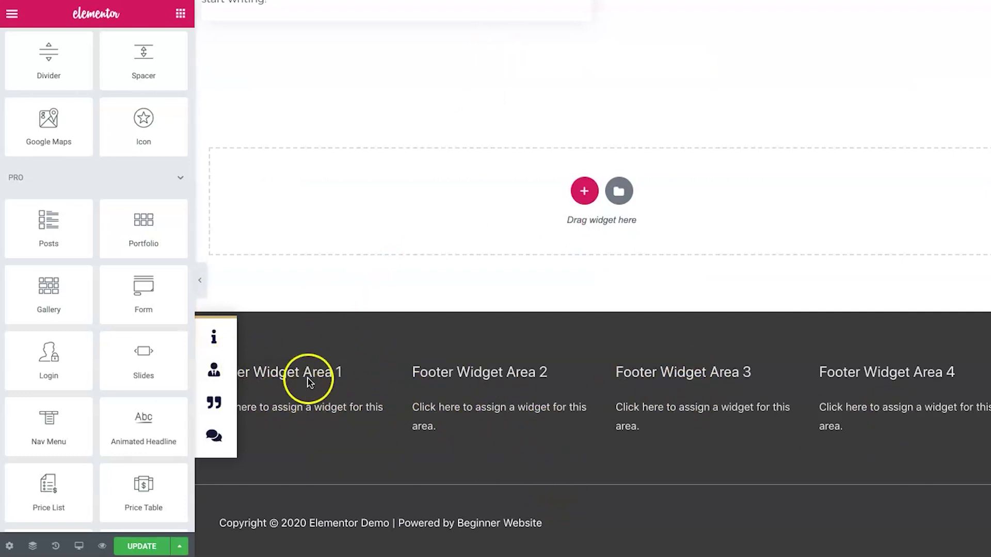
Add a single-column section at the end of the page containing a Form widget with its field labels hidden
click(584, 191)
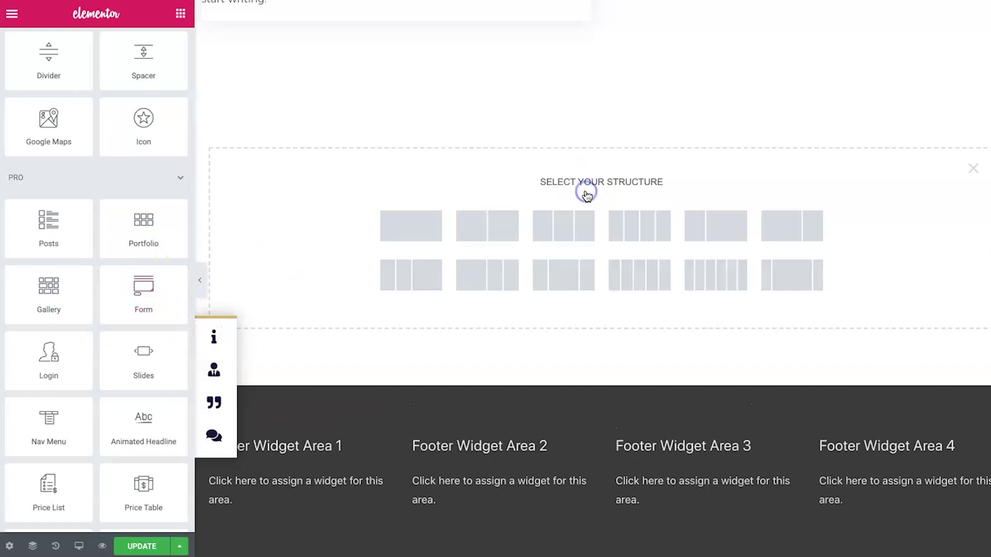
click(422, 230)
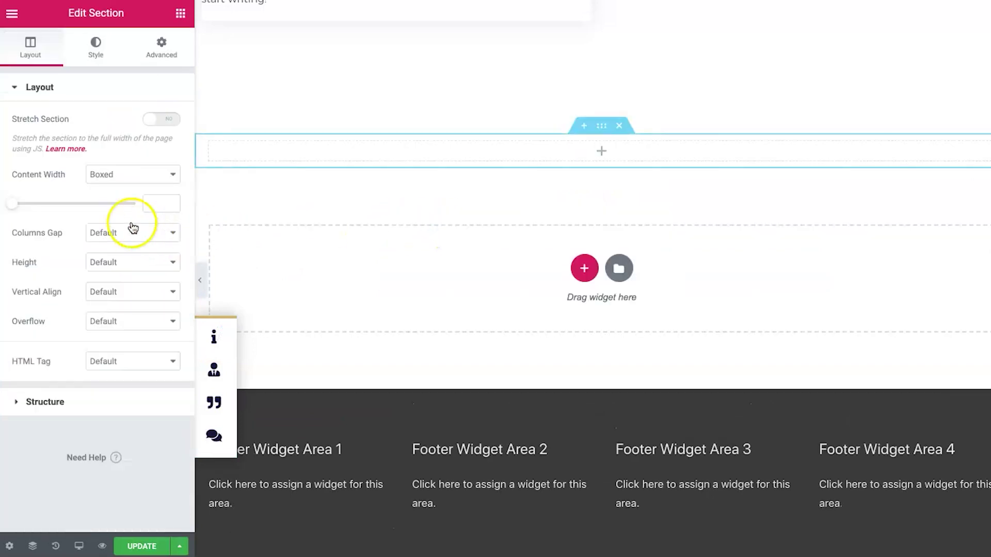
click(179, 17)
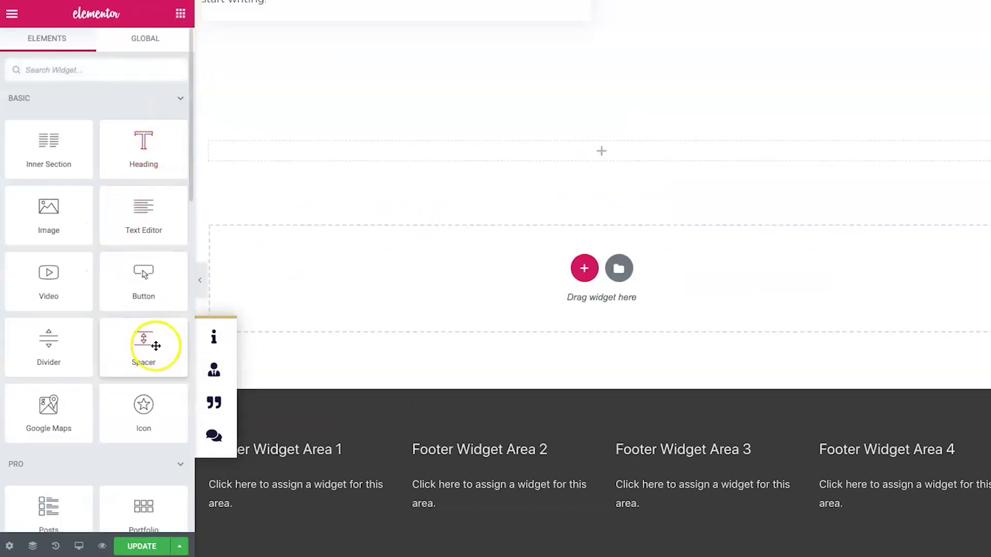
scroll(153, 345, down, 5)
drag(132, 299, 611, 150)
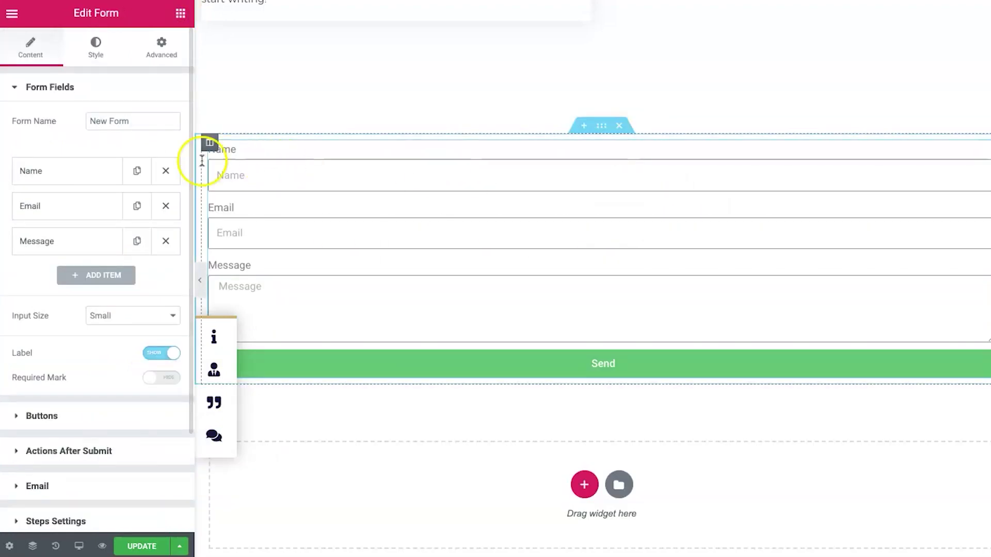
click(161, 355)
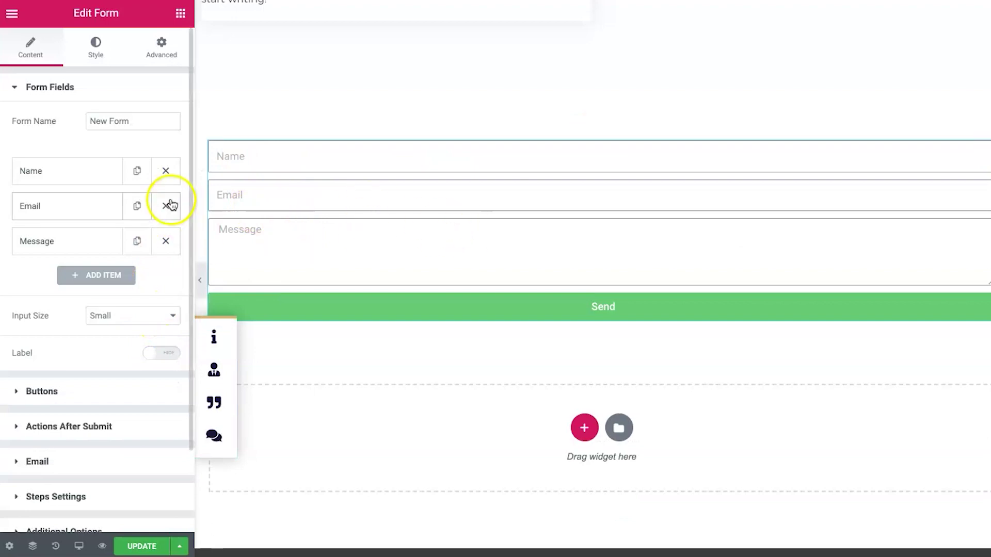
Add a Text Editor widget above the form and open its style settings
click(180, 13)
drag(159, 214, 637, 149)
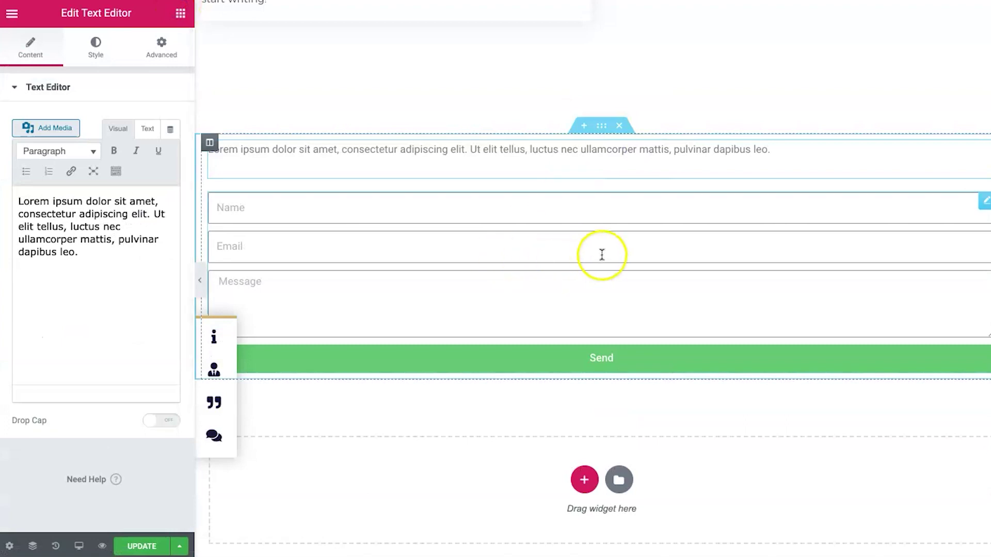
click(83, 41)
mouse_move(611, 180)
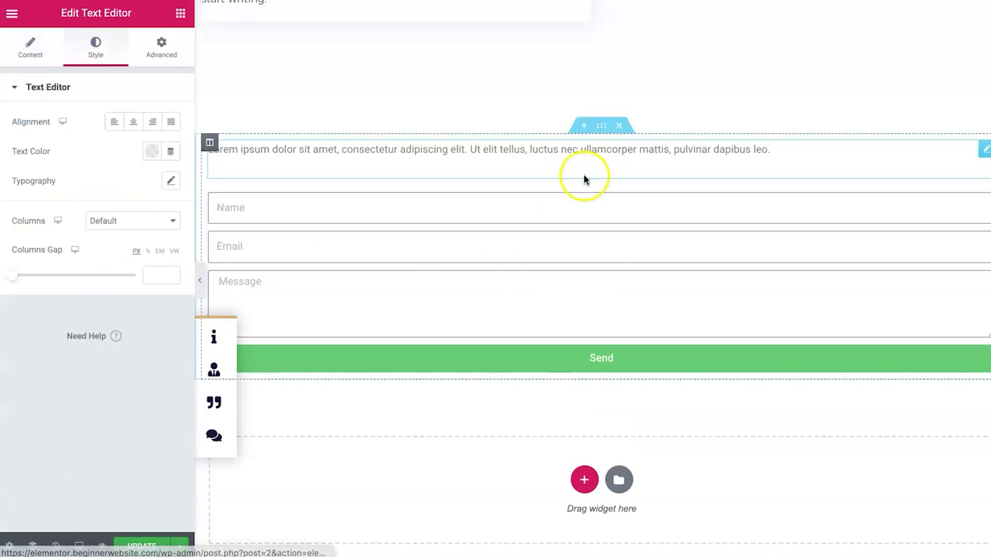
right_click(611, 138)
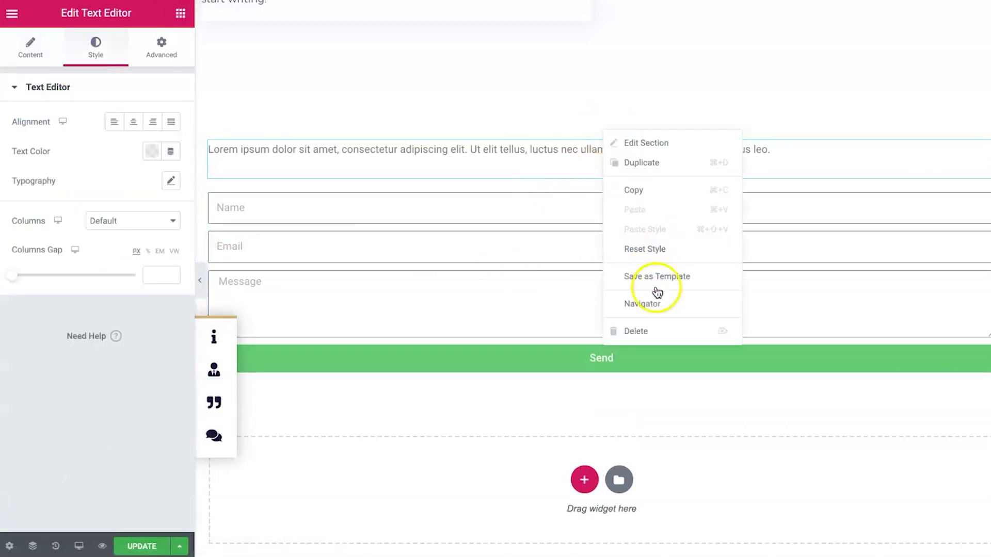
scroll(670, 396, down, 5)
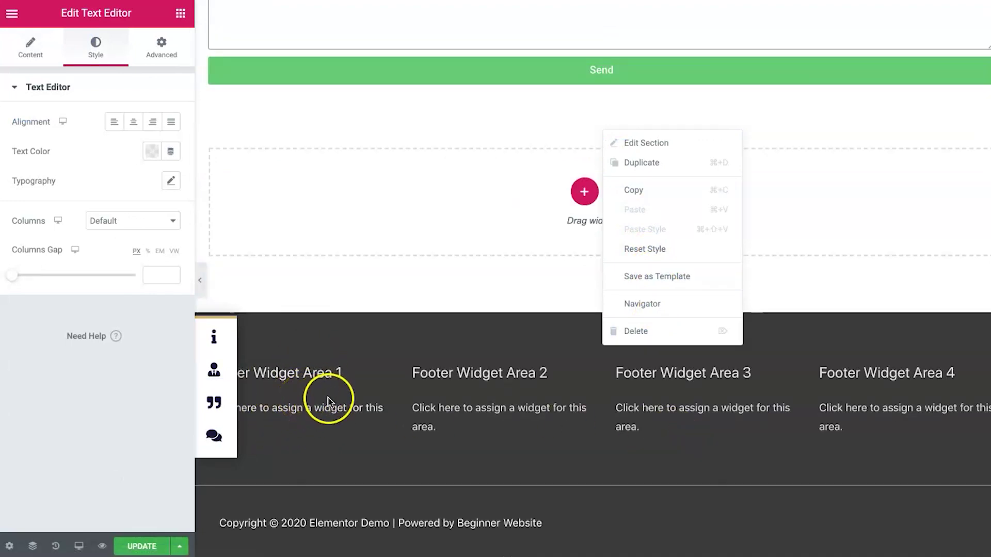
Add another empty single-column section directly below the form
click(180, 14)
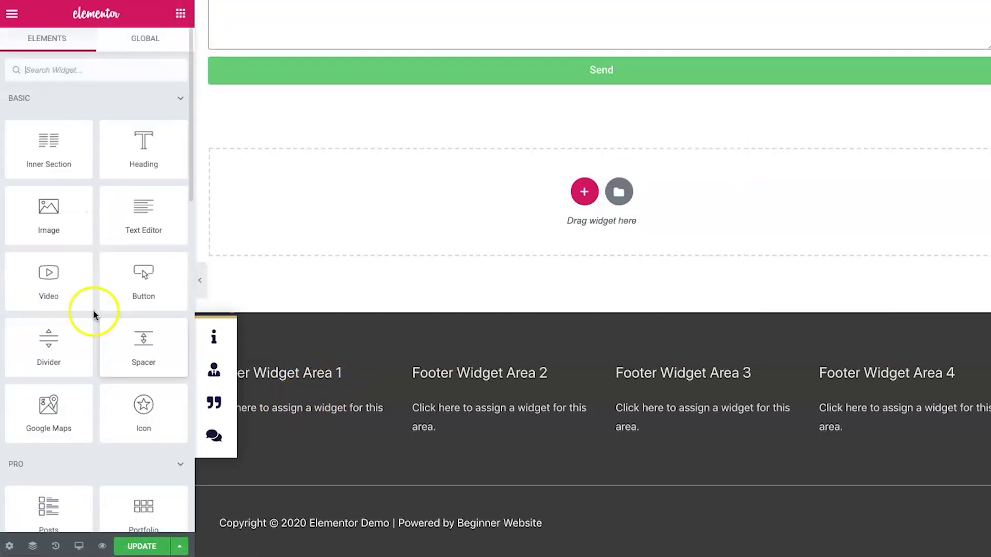
scroll(115, 327, down, 6)
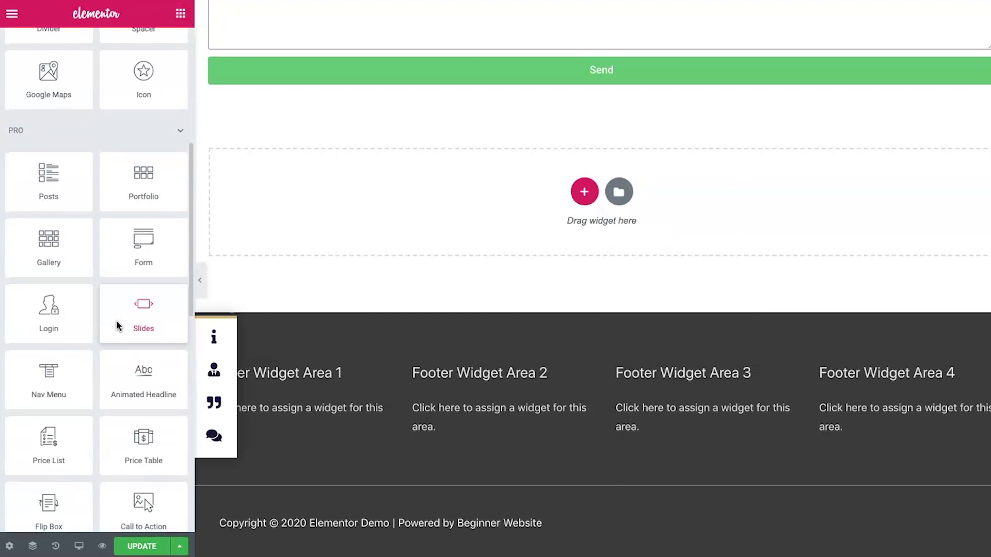
scroll(116, 326, down, 5)
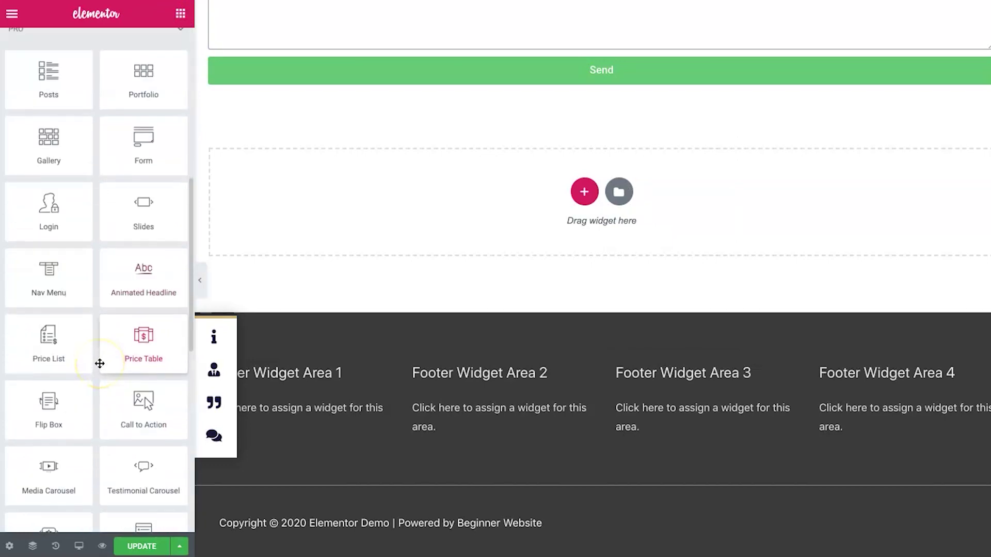
scroll(98, 361, up, 2)
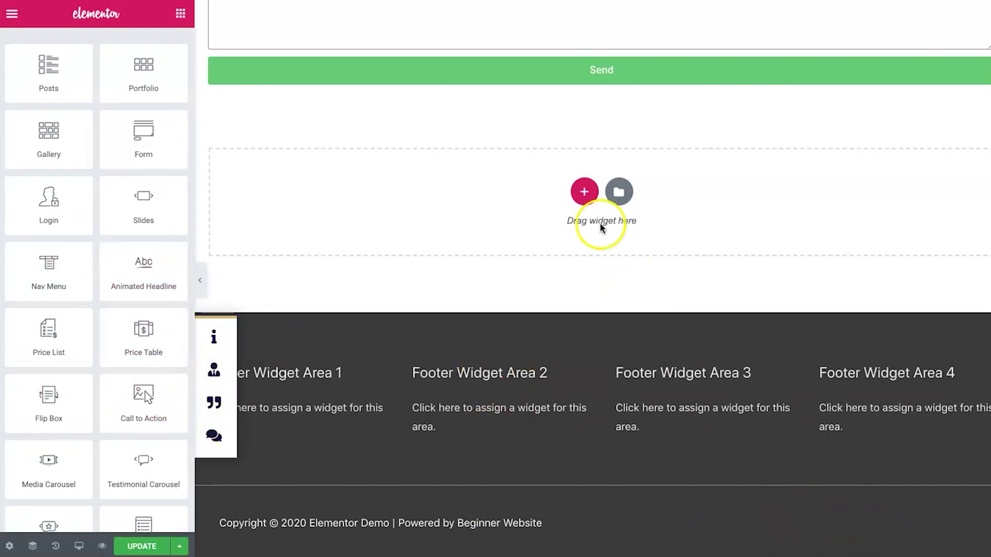
click(584, 192)
click(407, 227)
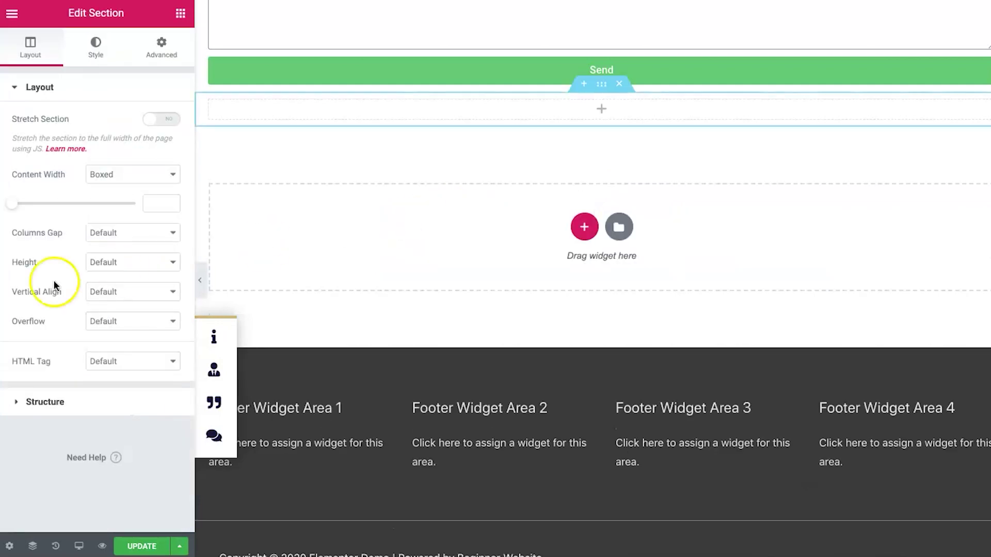
Examine the range of Pro widgets, from Posts and Portfolio down to Facebook Page and Template
click(180, 16)
scroll(88, 323, down, 10)
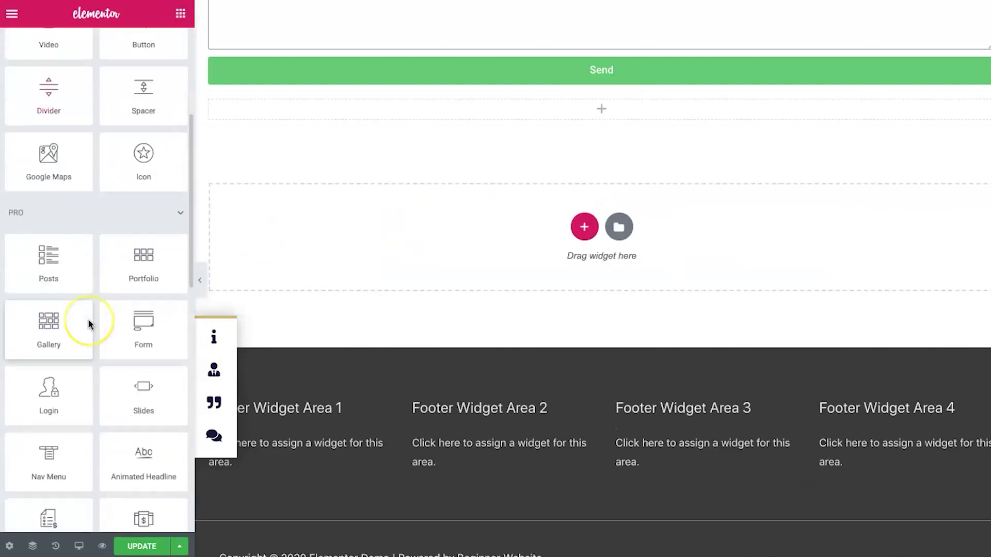
scroll(89, 324, down, 5)
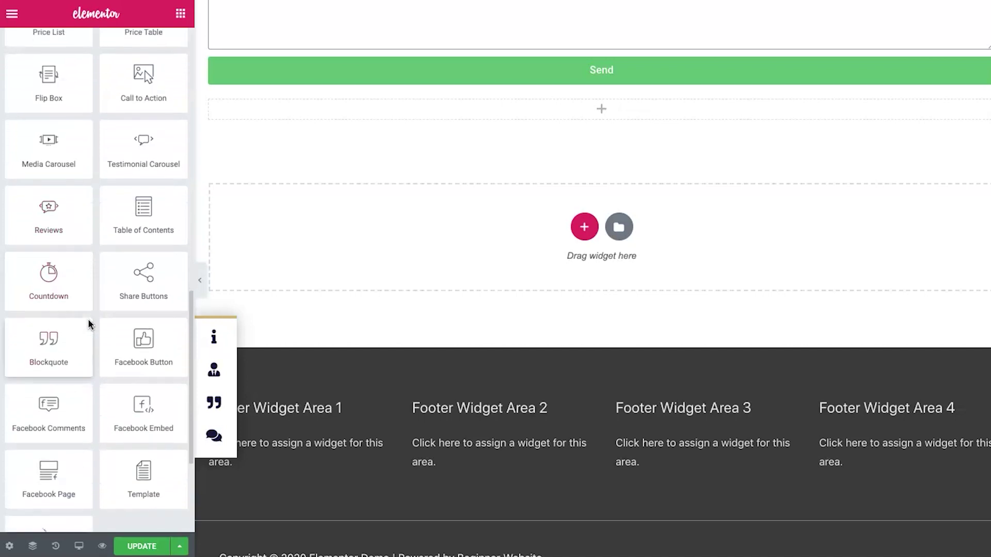
scroll(96, 285, up, 6)
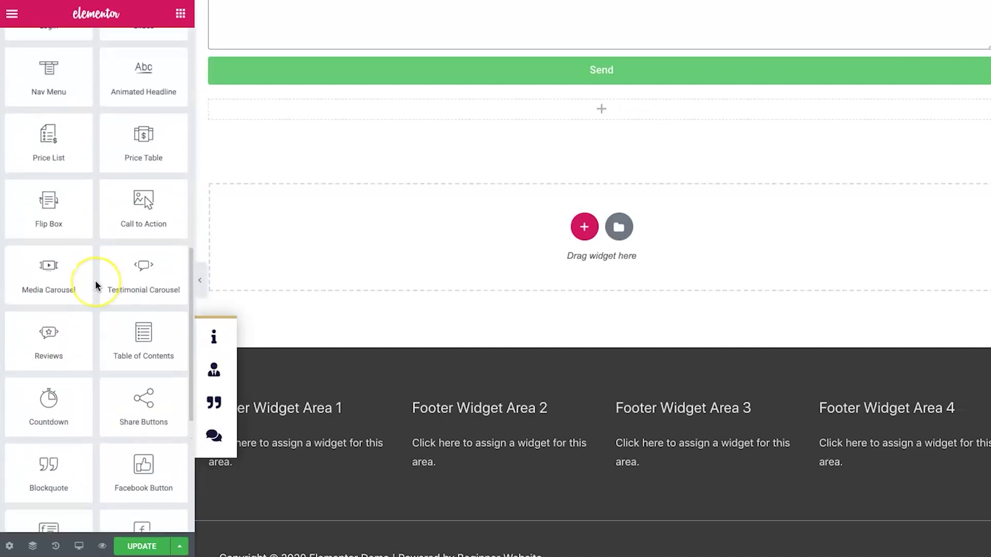
scroll(96, 285, down, 4)
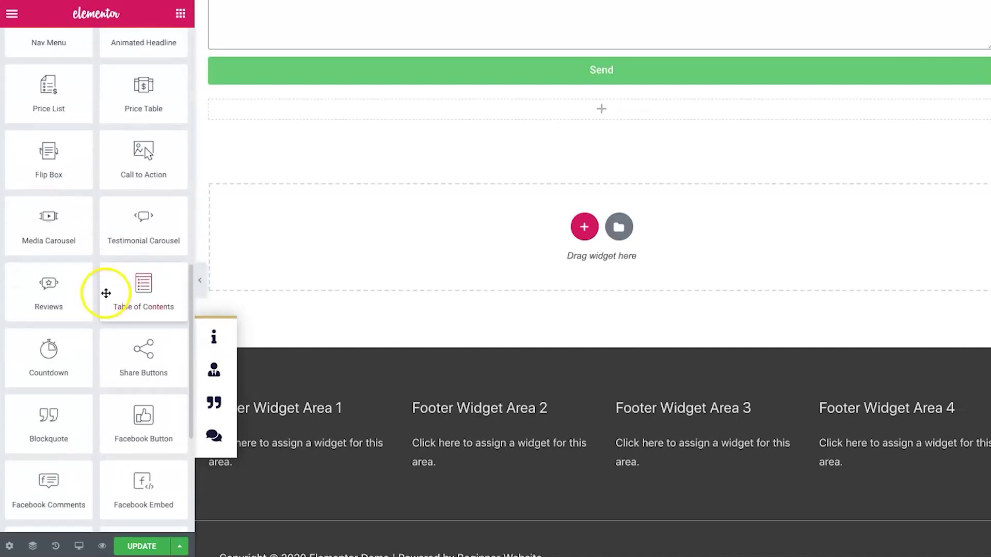
scroll(130, 359, down, 1)
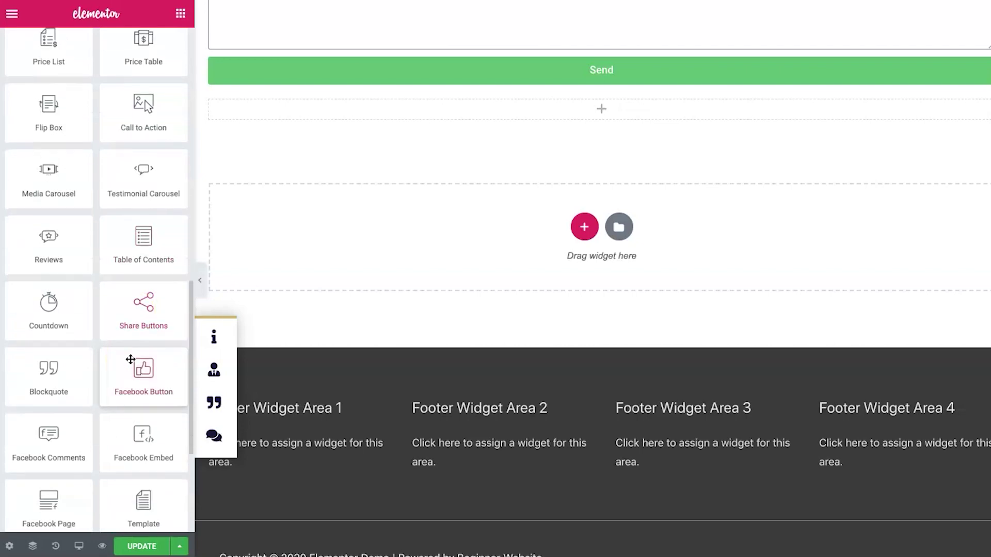
scroll(139, 244, up, 4)
scroll(140, 250, up, 2)
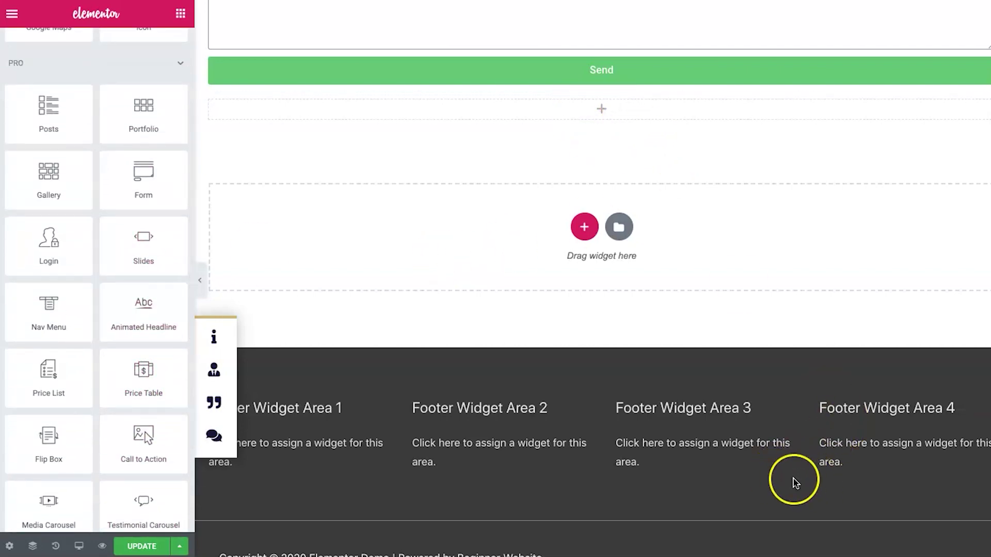
scroll(786, 549, down, 1)
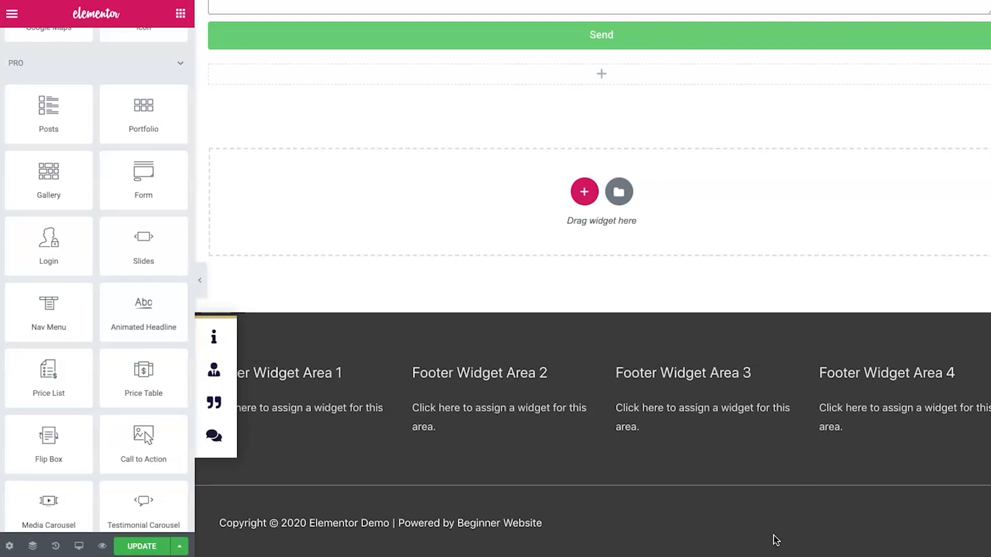
scroll(129, 365, down, 3)
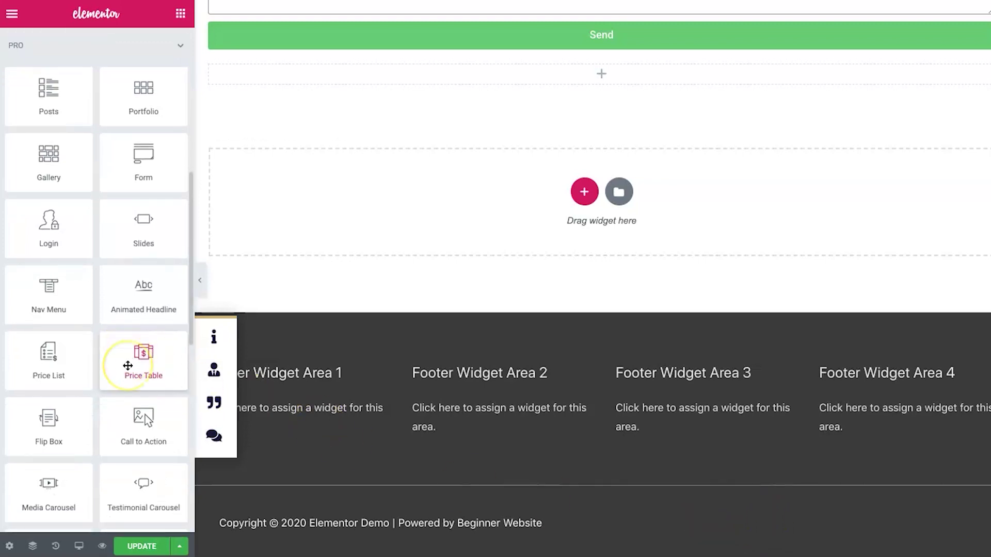
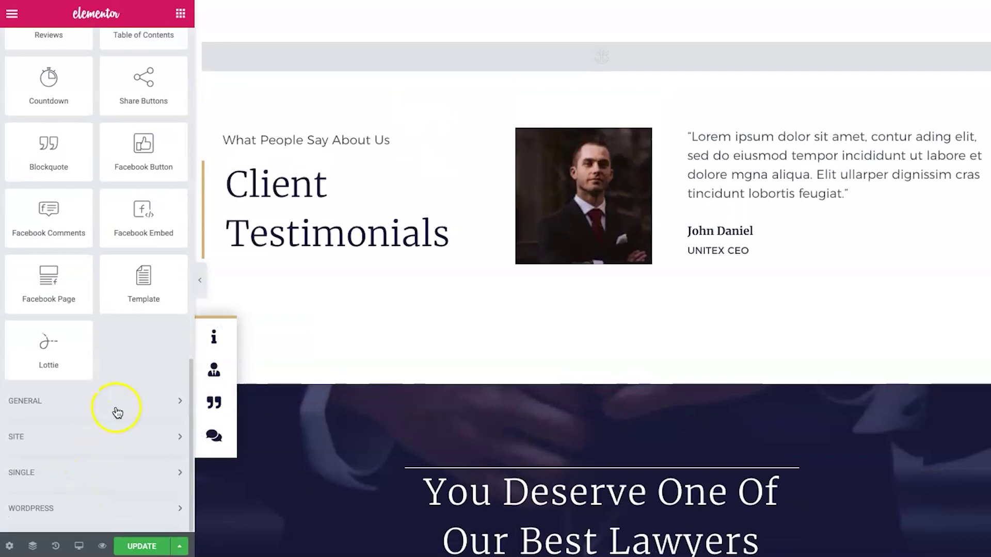
Examine the widgets in the General, Site and Single categories
scroll(120, 400, down, 10)
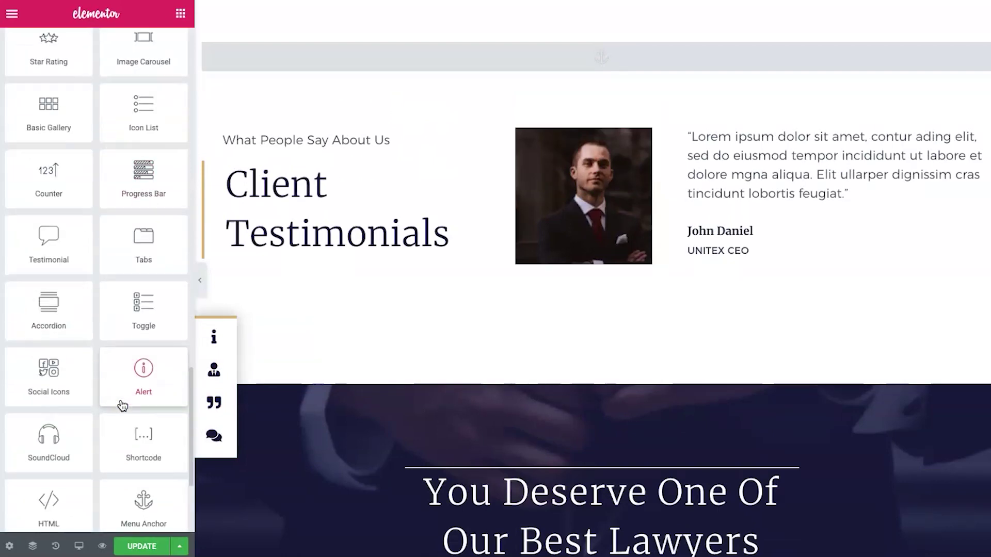
scroll(122, 406, down, 2)
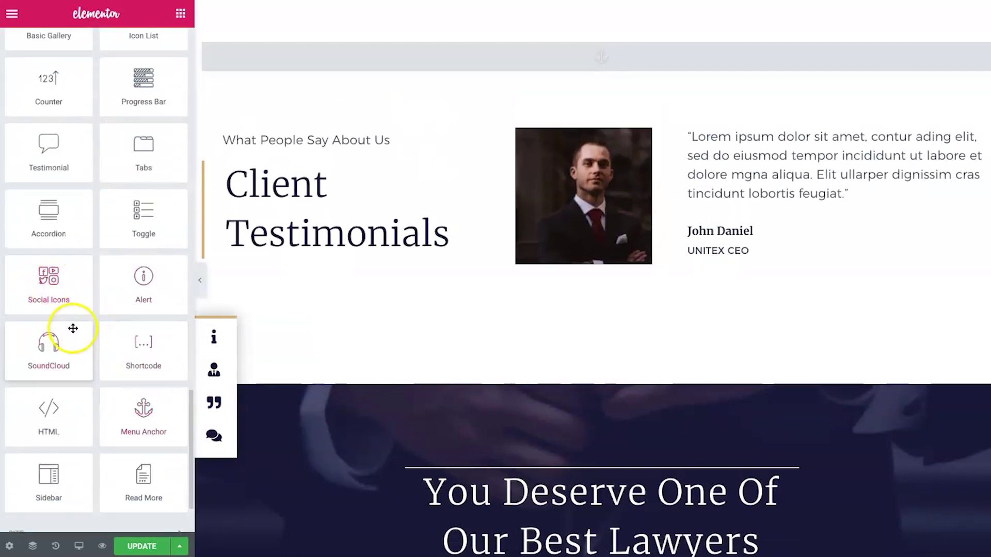
scroll(73, 330, down, 2)
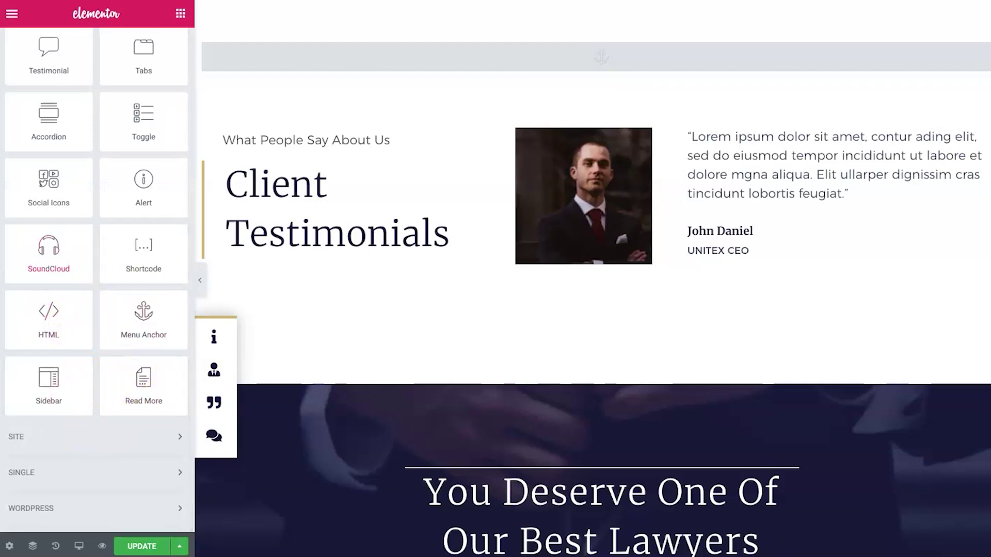
click(148, 437)
scroll(143, 331, down, 4)
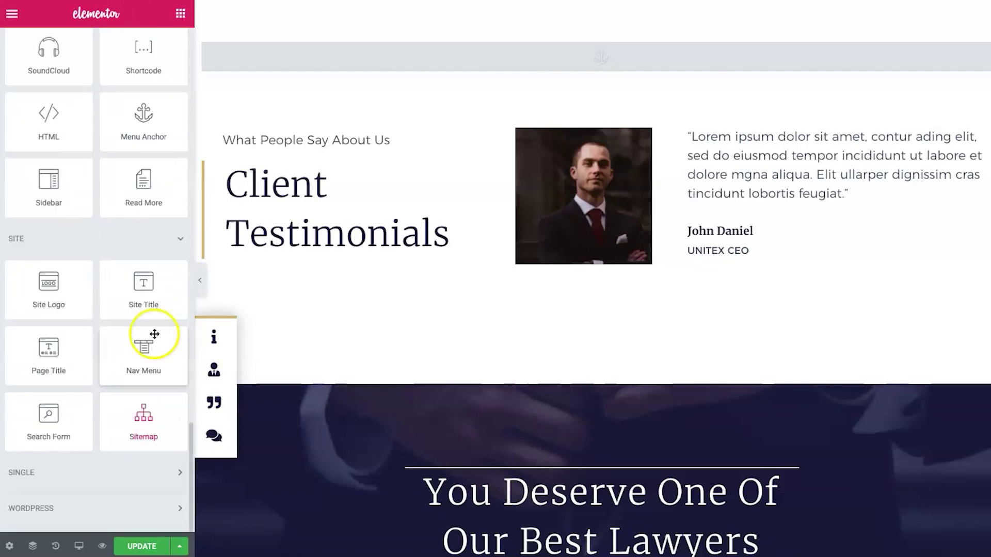
click(101, 475)
scroll(101, 475, down, 5)
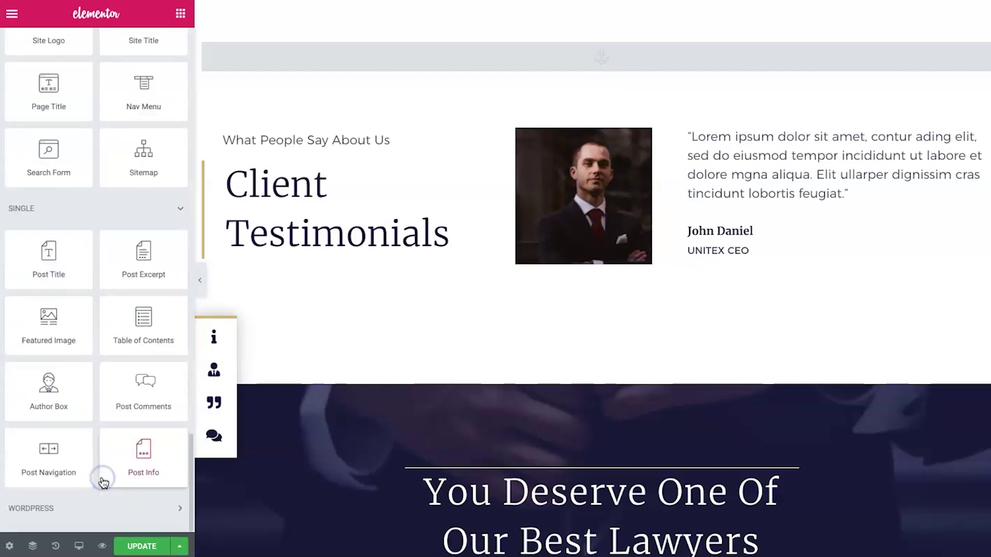
Expand the WordPress widget category and examine the widgets in it
click(100, 509)
scroll(110, 270, down, 7)
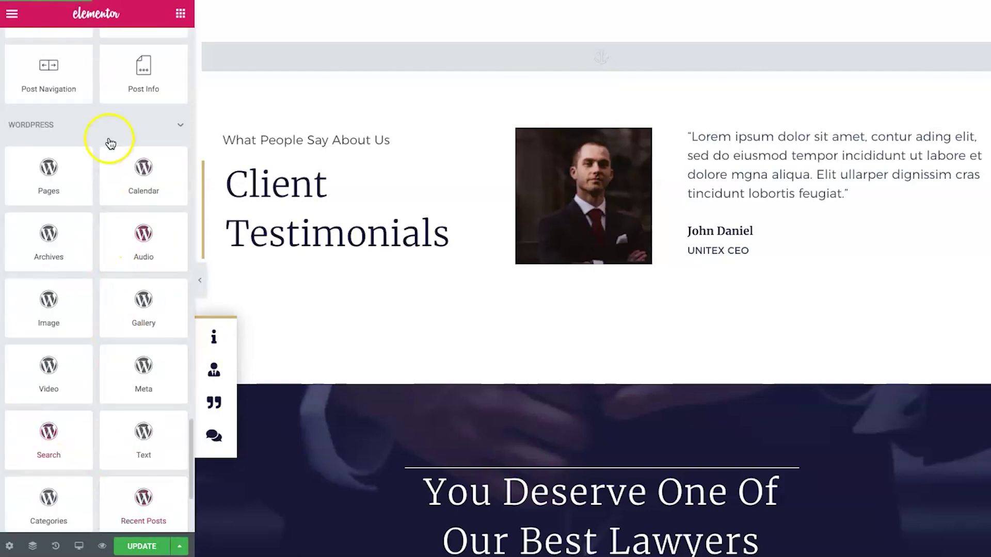
Collapse all the widget categories, from Basic through Pro, General, Site and Single to WordPress
scroll(116, 122, up, 15)
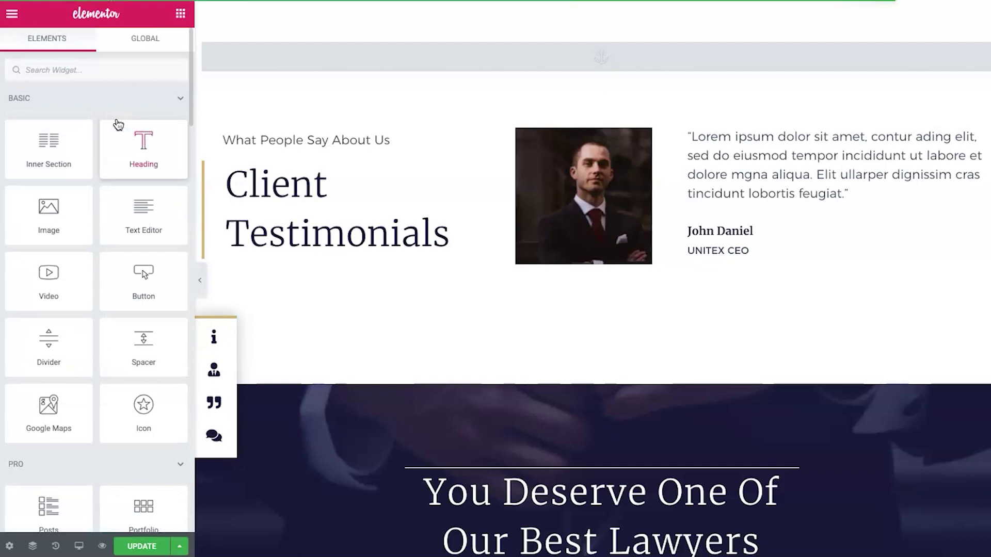
click(134, 107)
click(122, 125)
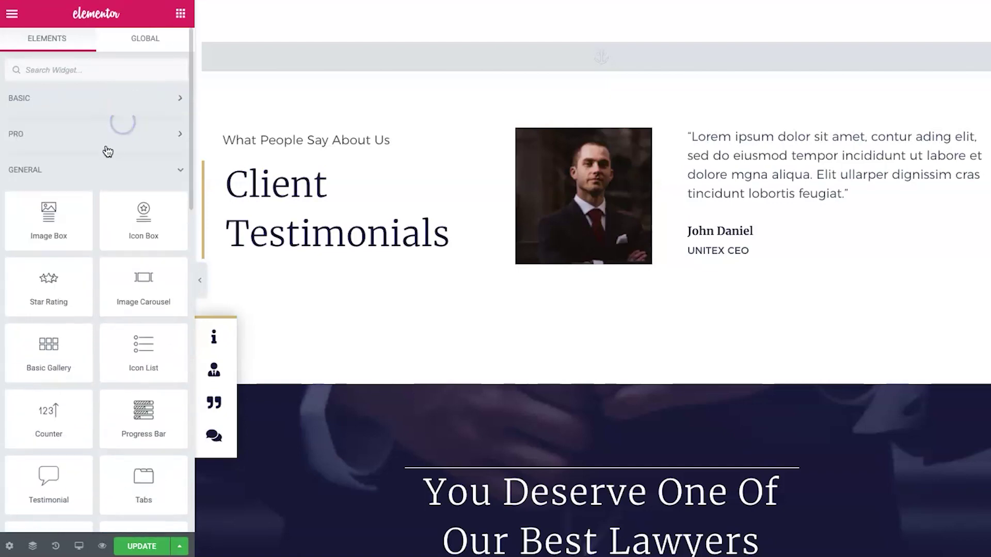
click(99, 164)
click(90, 203)
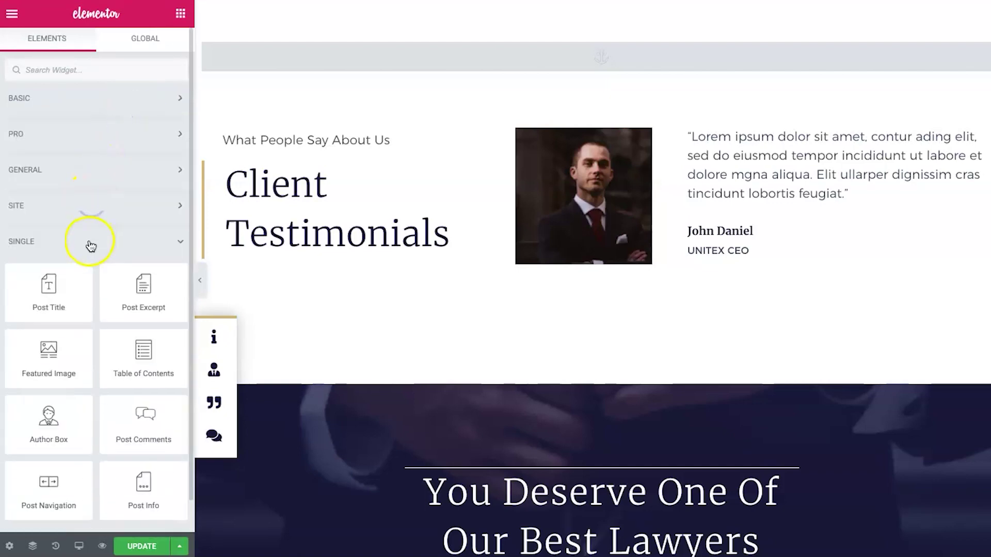
click(90, 242)
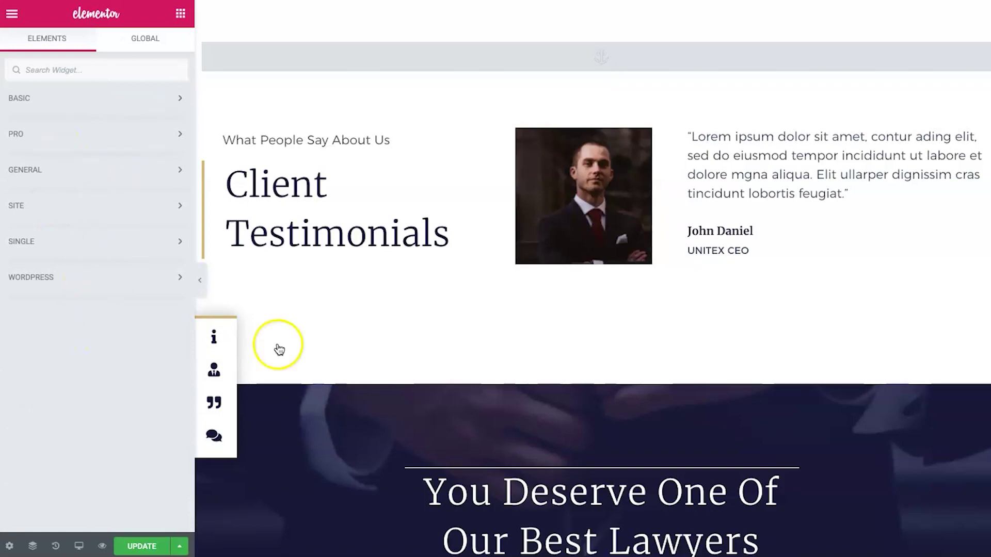
scroll(712, 489, down, 20)
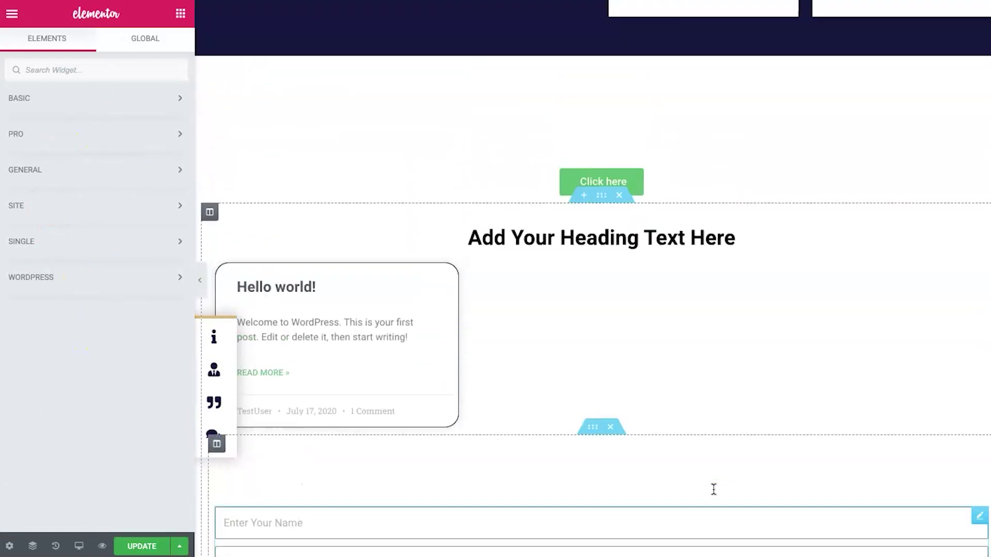
key(Home)
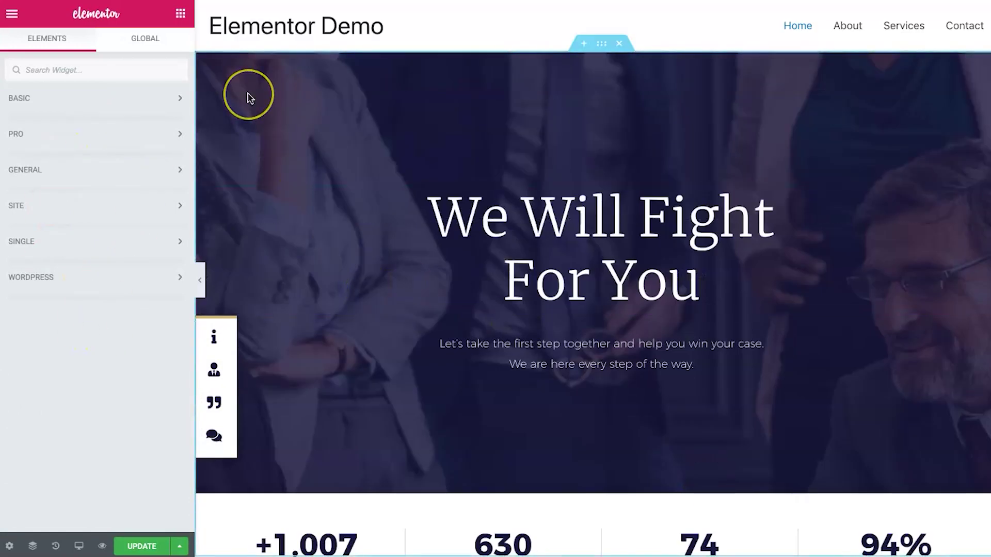
click(586, 325)
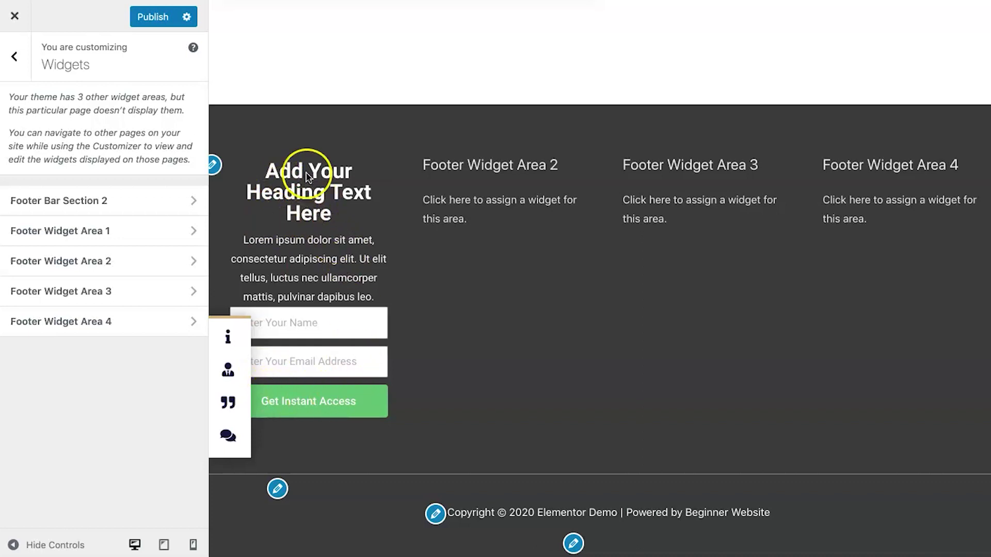
Check the Elementor Library widget in Footer Widget Area 1, keeping Newsletter (section) as its template
click(160, 231)
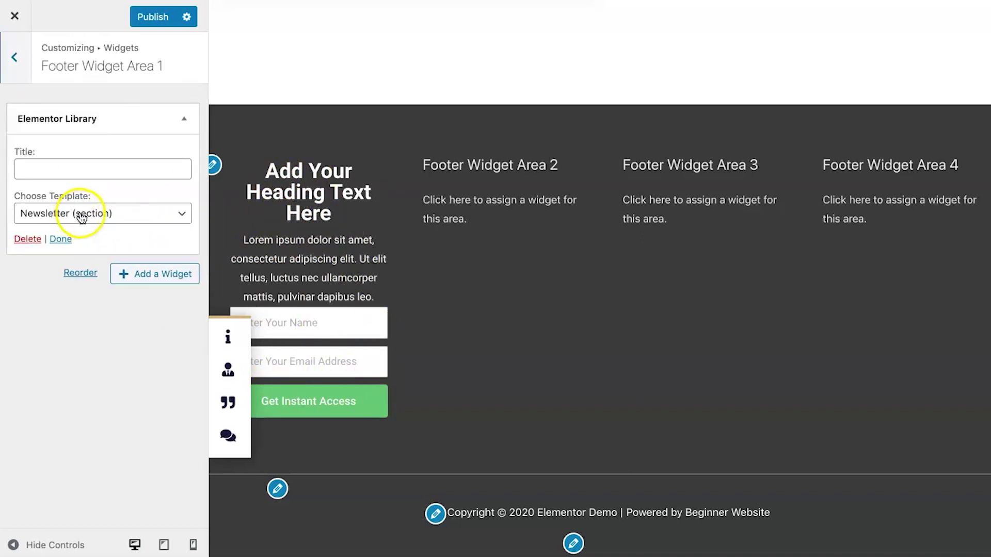
click(81, 216)
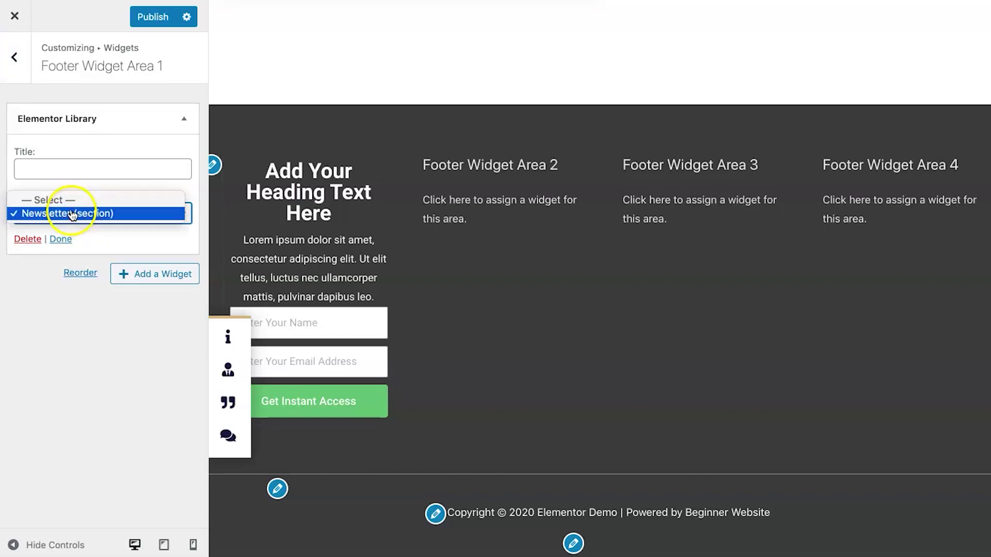
click(84, 214)
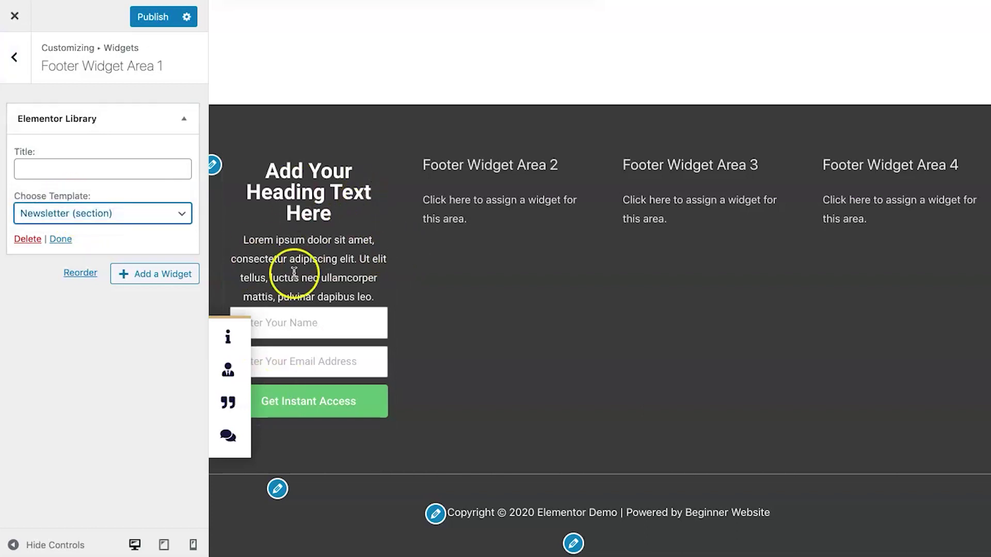
click(122, 117)
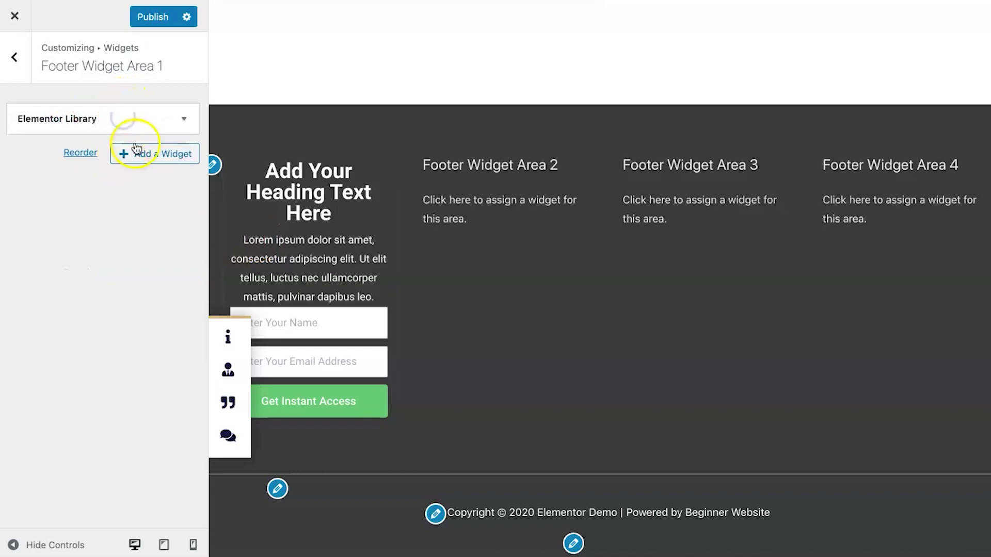
Add an Elementor Library widget to Footer Widget Area 4 and set its template to Newsletter (section)
click(16, 57)
click(153, 310)
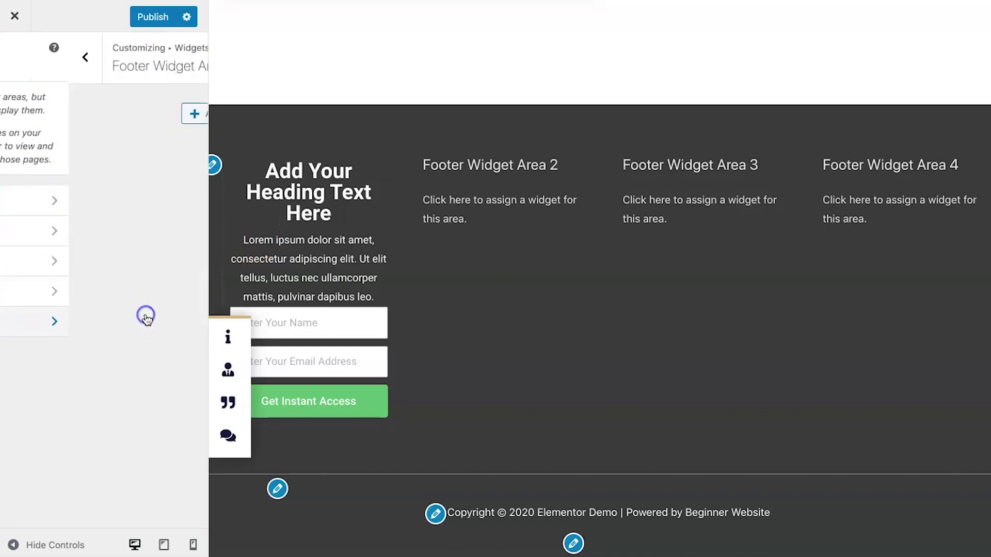
click(126, 114)
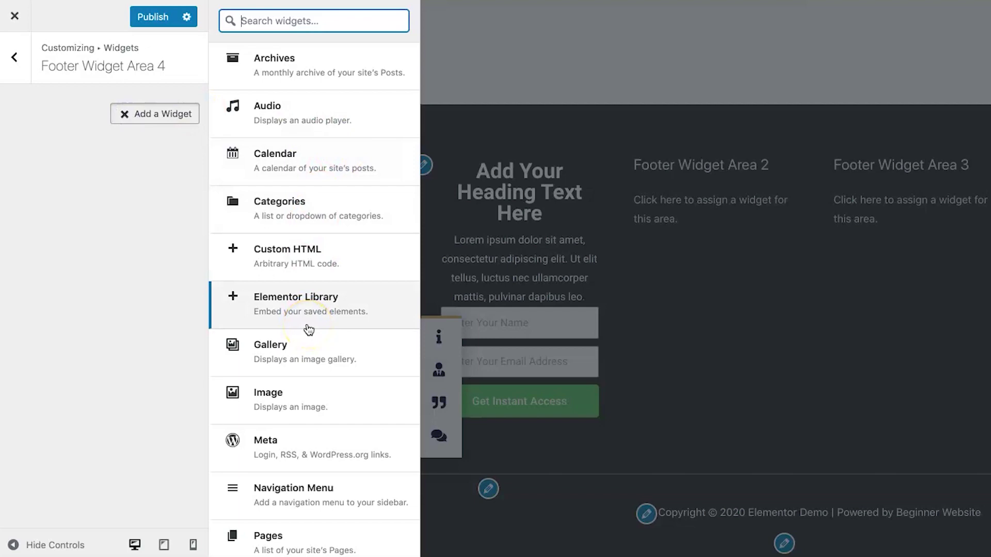
click(302, 308)
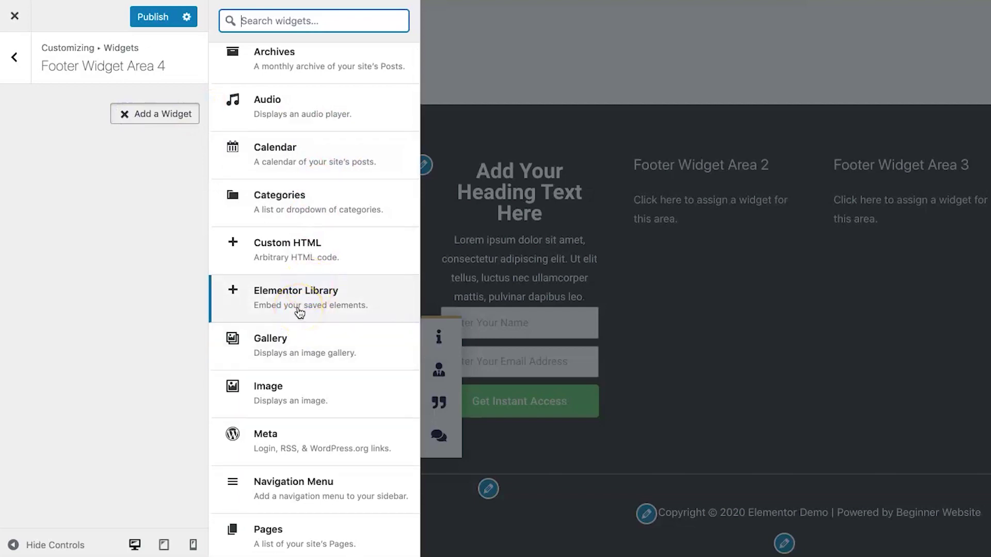
click(299, 310)
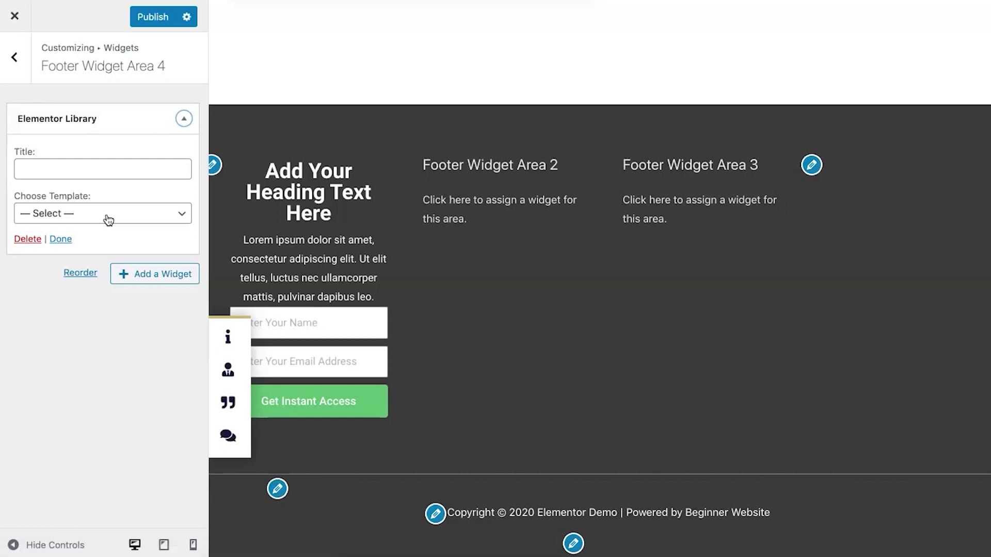
click(106, 217)
click(103, 227)
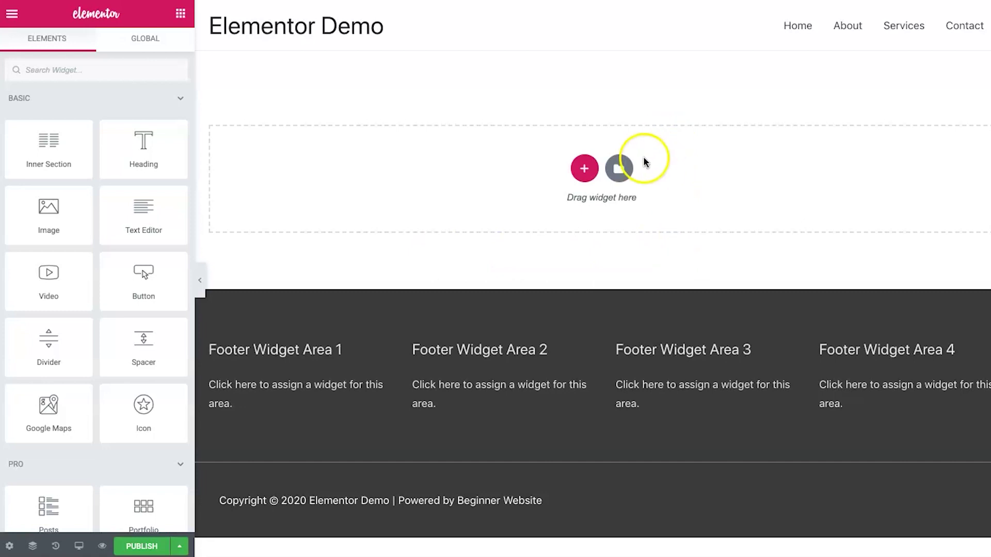
View the column structures available for a new section on the blank page and dismiss them
click(713, 168)
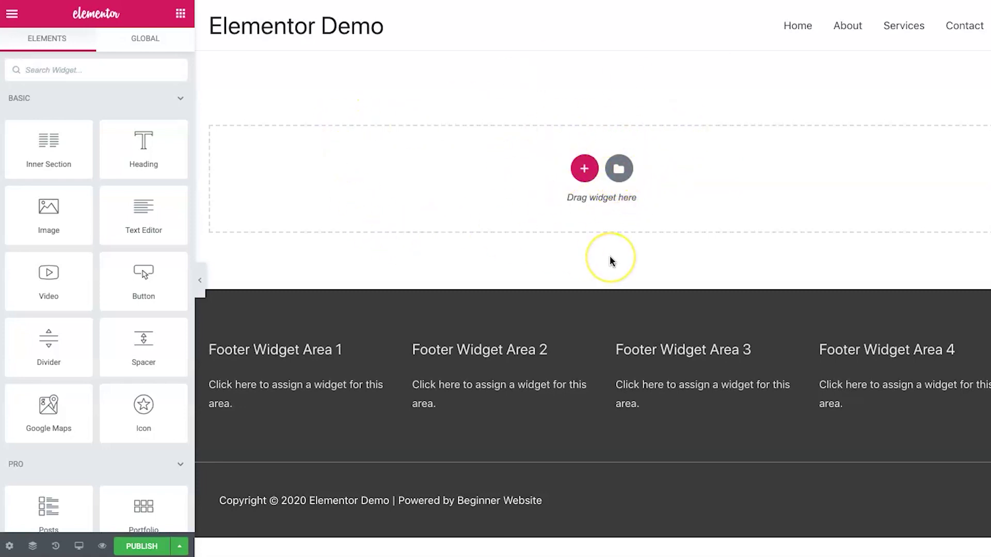
click(579, 172)
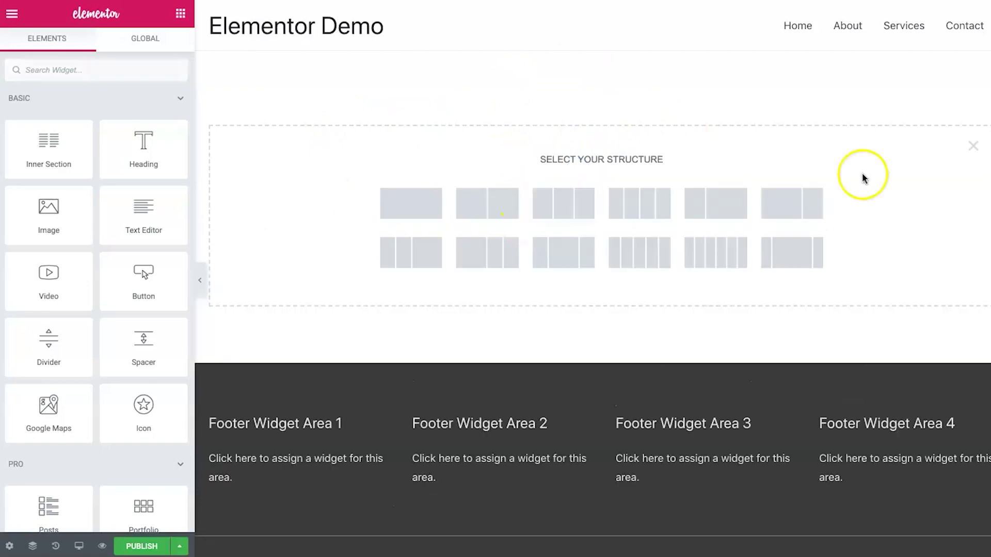
click(970, 145)
Open the template library and examine the ready-made blocks, from FAQ and contact sections to galleries and charts
click(618, 168)
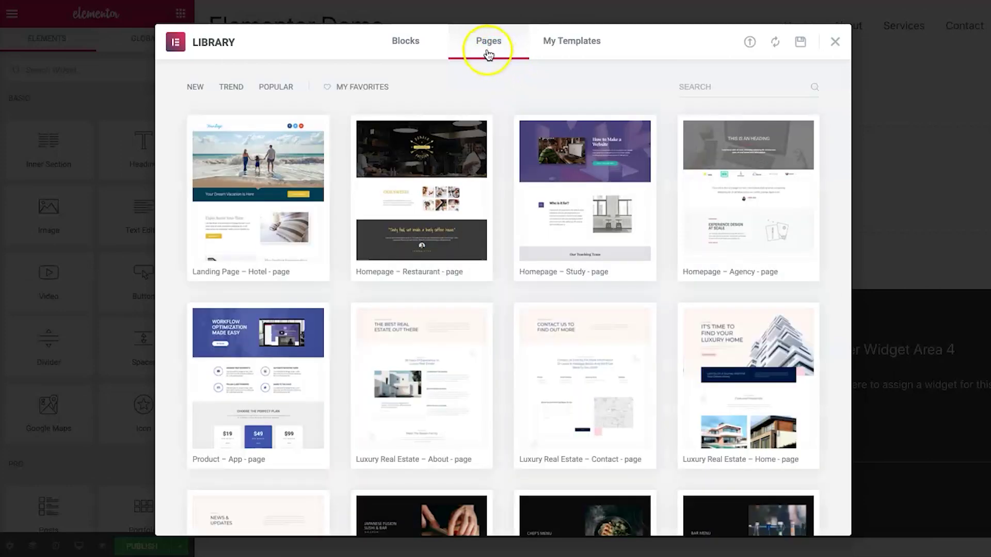
click(410, 42)
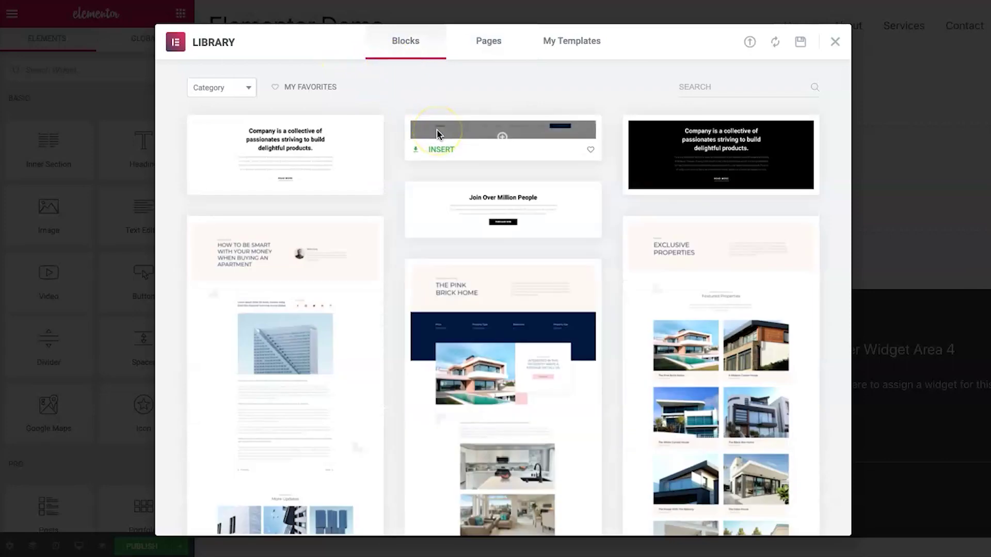
scroll(412, 236, down, 2)
scroll(398, 380, down, 5)
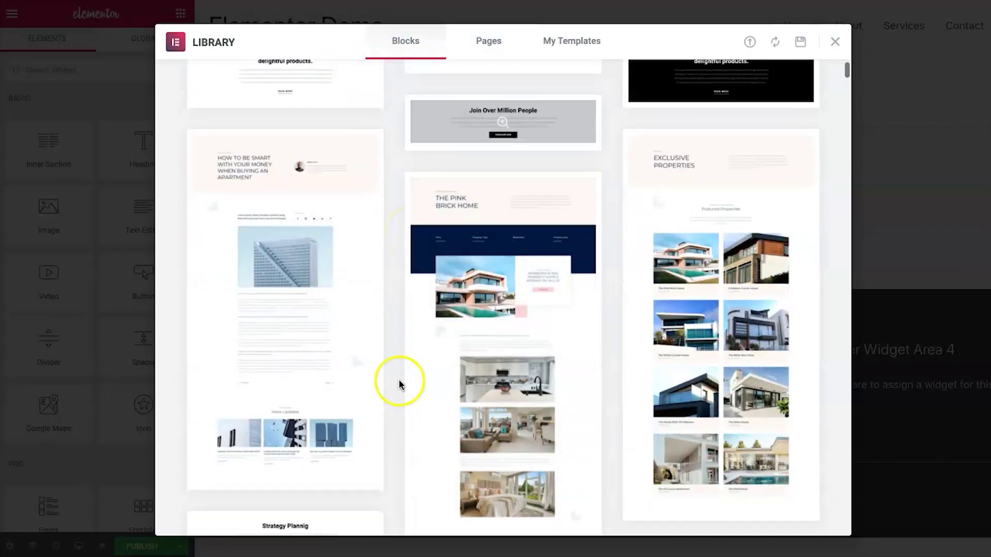
scroll(501, 237, down, 4)
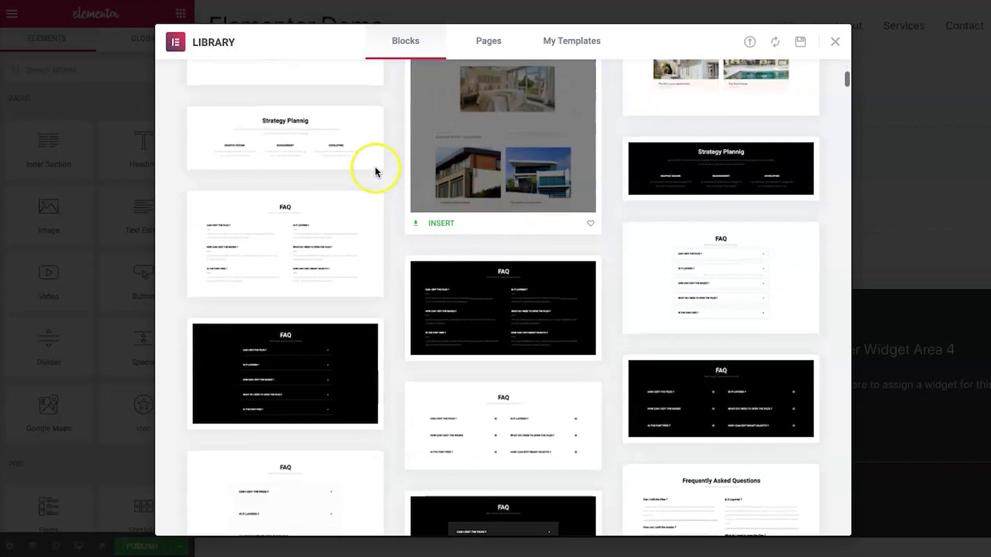
scroll(664, 365, down, 13)
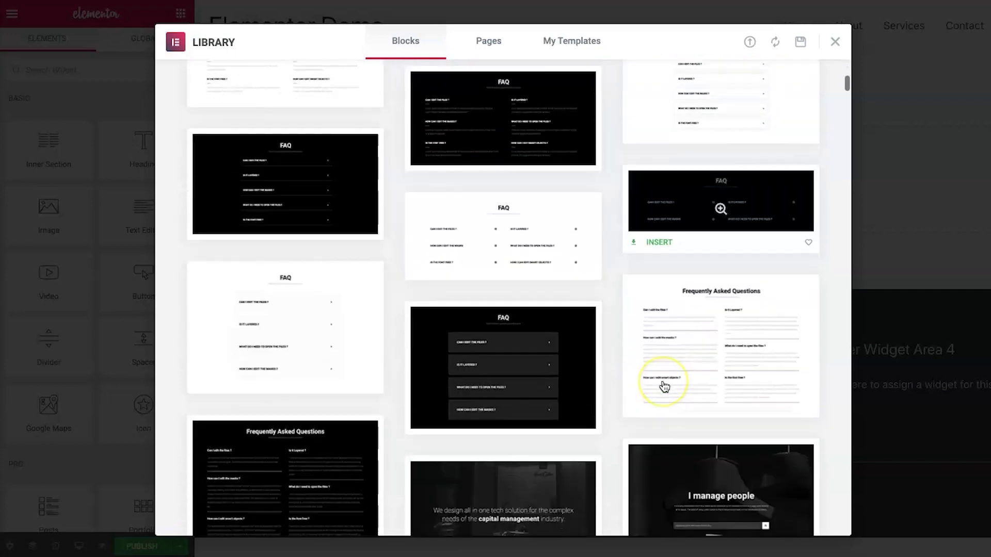
scroll(664, 387, down, 3)
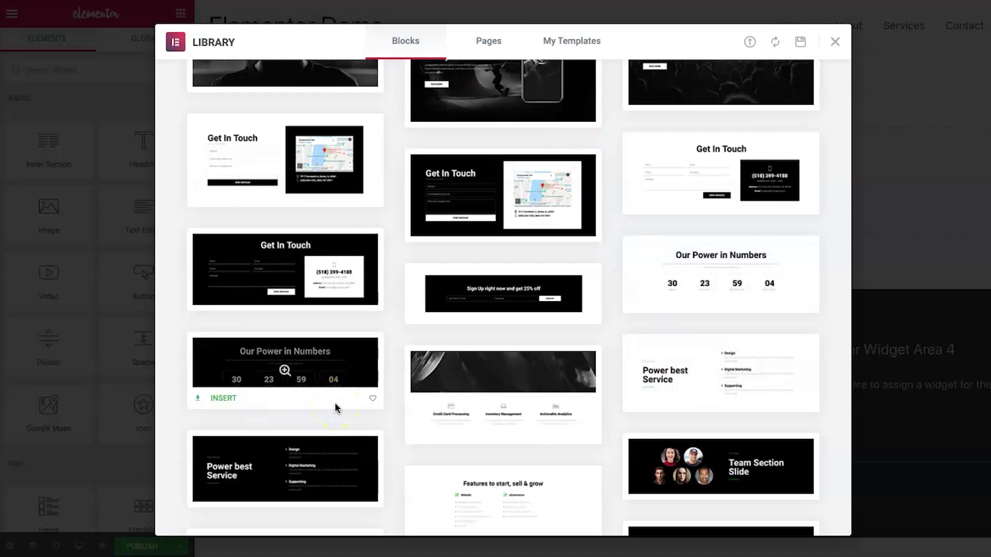
scroll(434, 326, down, 2)
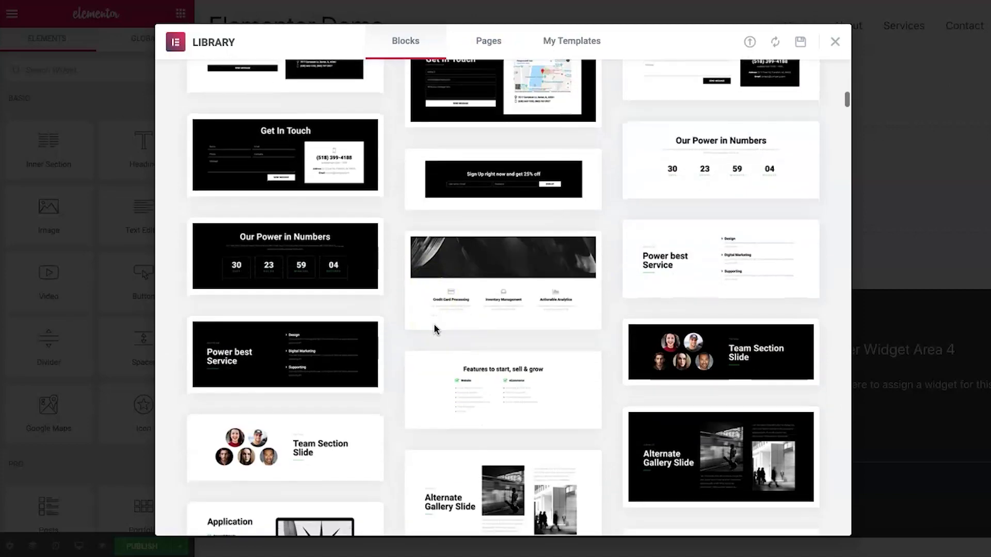
scroll(434, 324, down, 3)
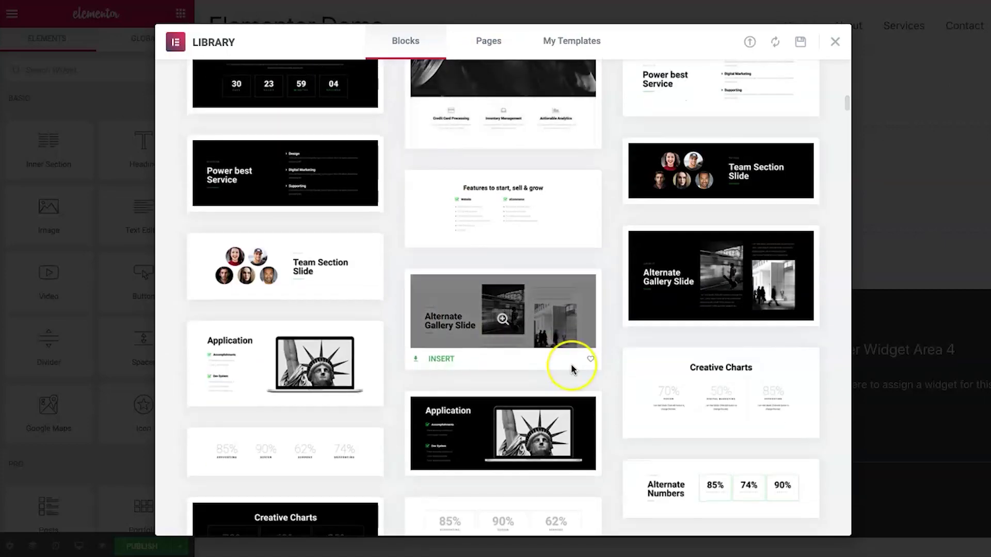
scroll(571, 368, down, 2)
scroll(571, 369, down, 3)
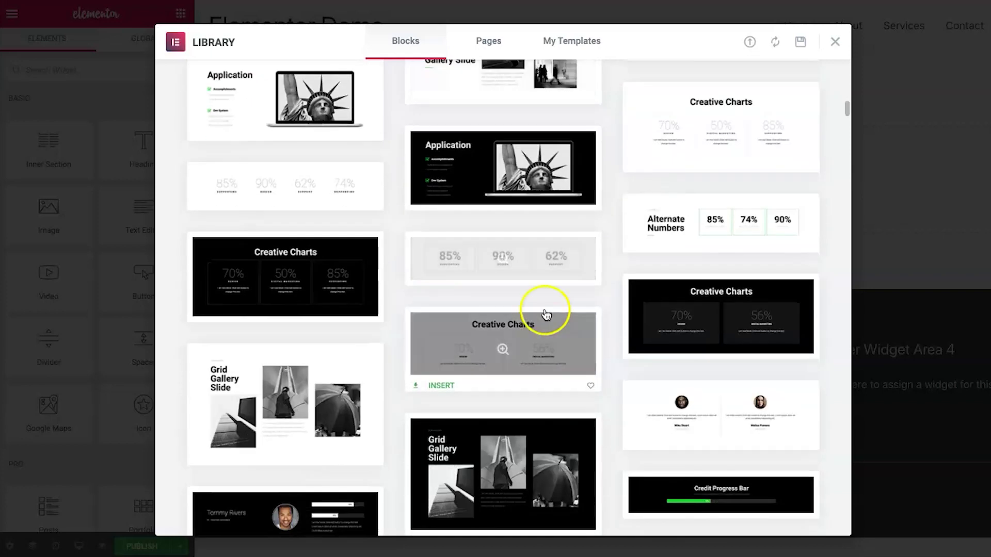
Preview the black three-column Creative Charts block and close the library without inserting it
mouse_move(316, 294)
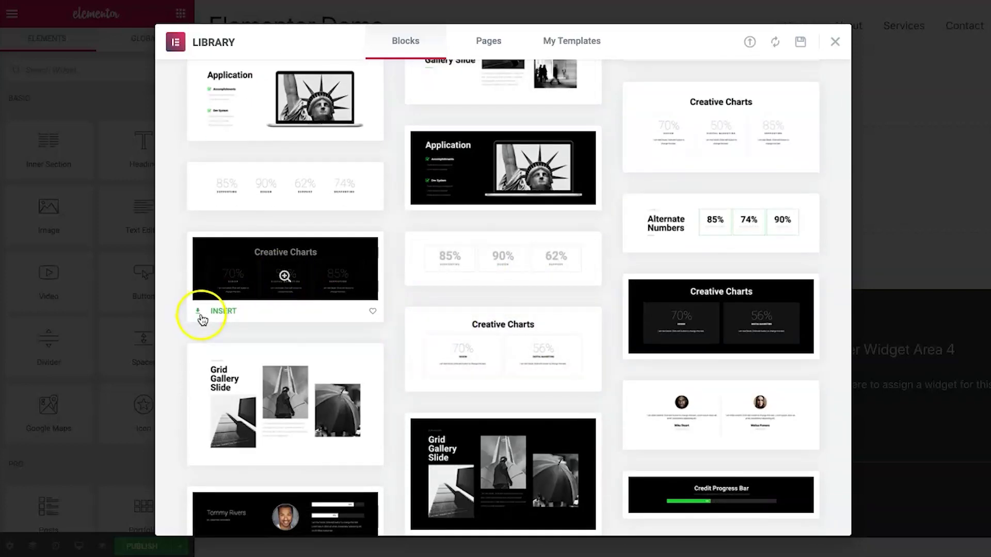
click(284, 276)
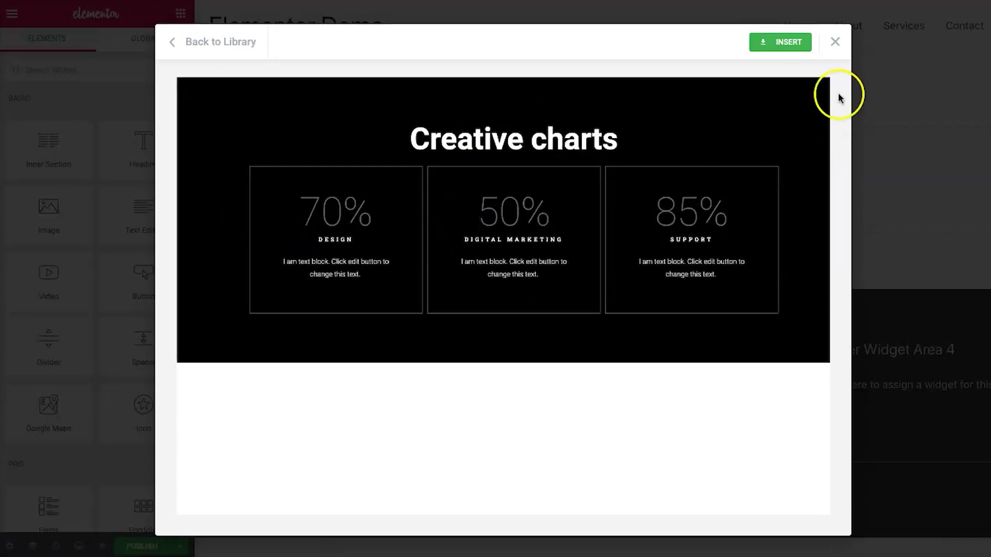
click(834, 42)
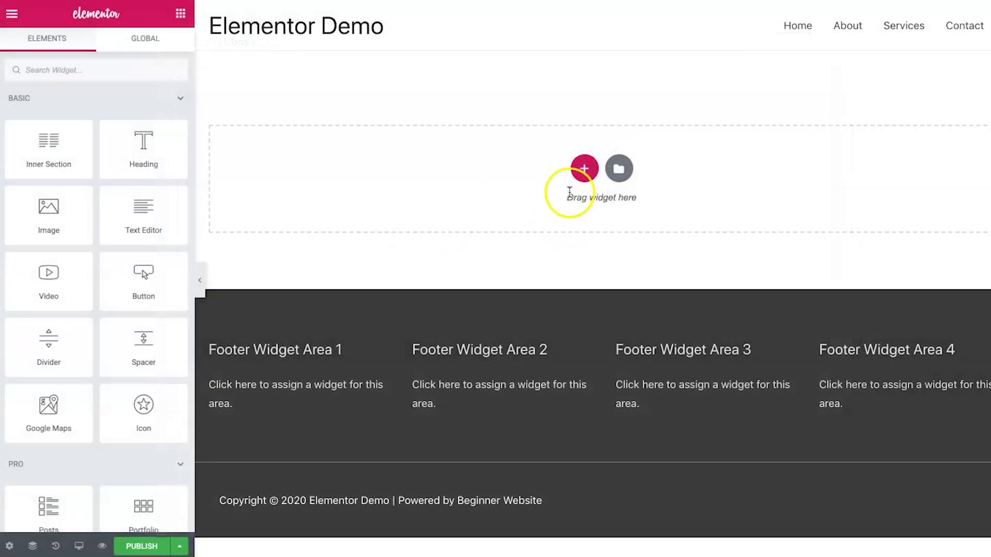
Open the template library and examine the ready-made blocks, including FAQ, footer, services, pricing, team and newsletter designs
click(618, 168)
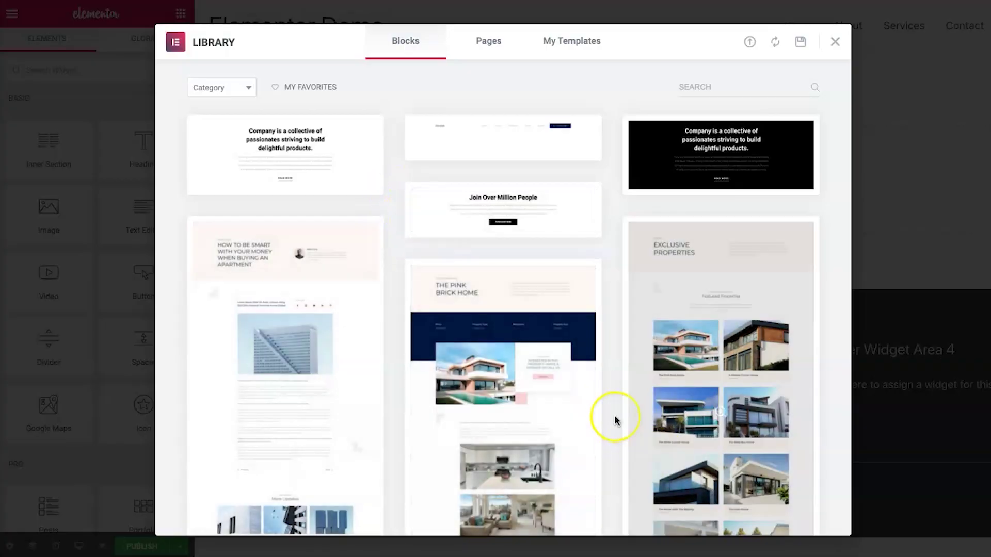
scroll(614, 415, down, 15)
scroll(615, 416, down, 20)
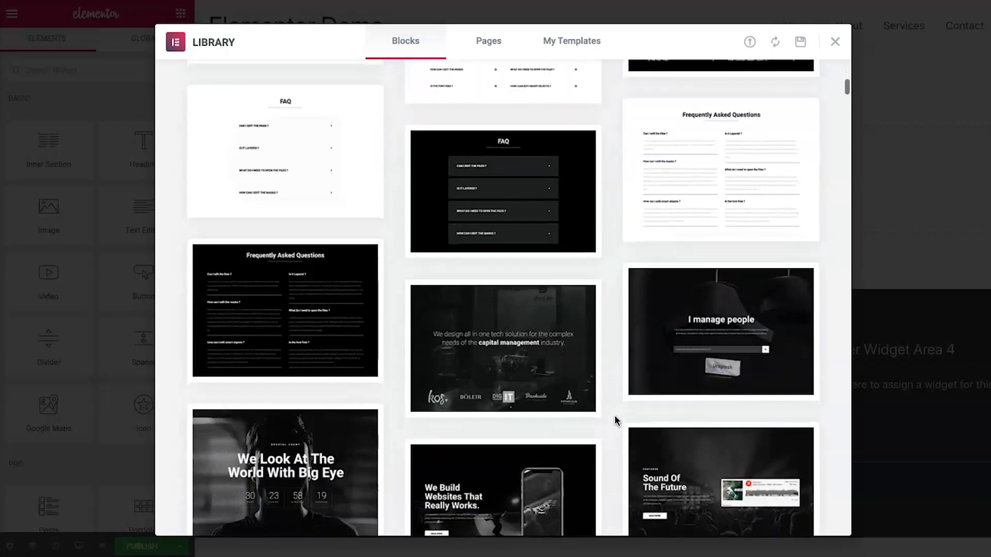
scroll(614, 420, down, 20)
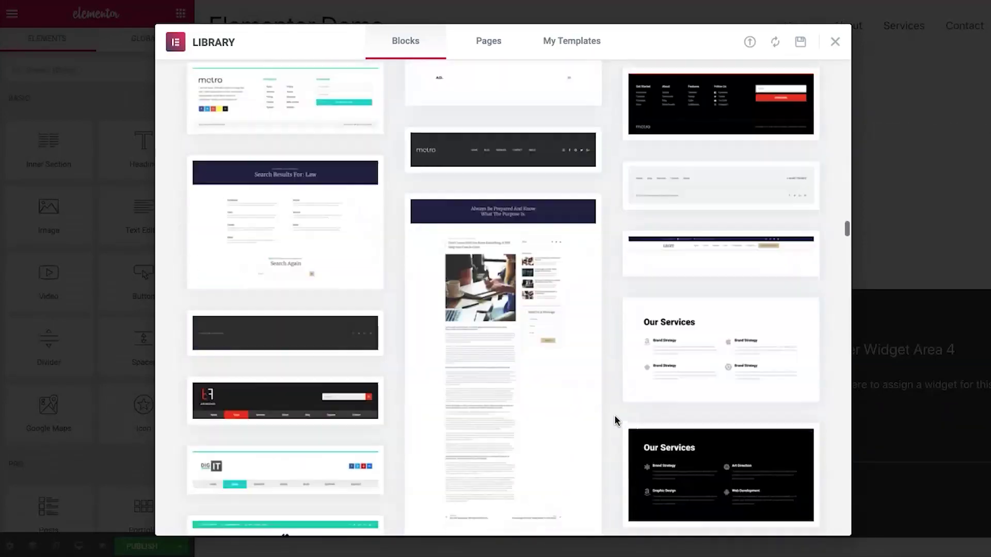
scroll(614, 421, down, 20)
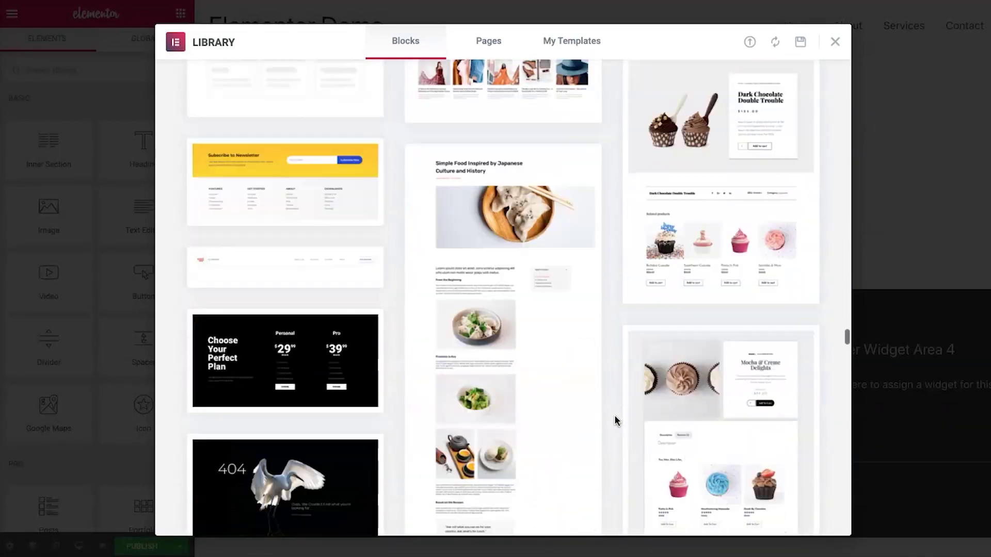
scroll(614, 415, down, 5)
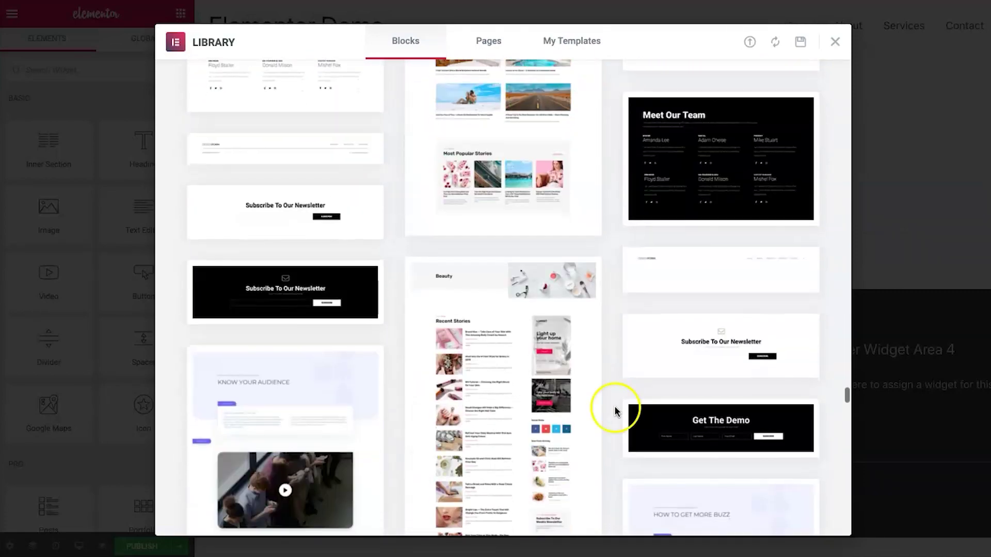
scroll(474, 400, down, 4)
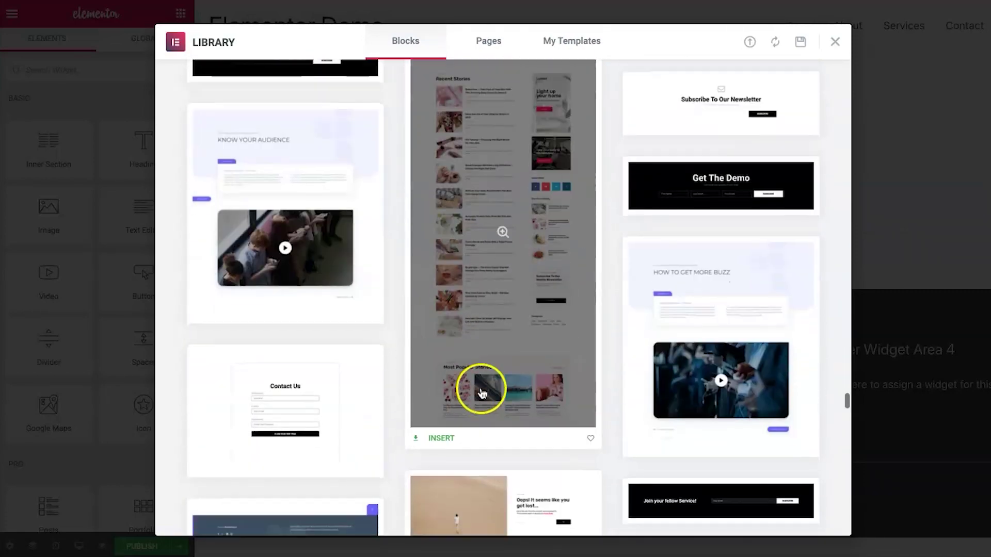
scroll(455, 387, up, 3)
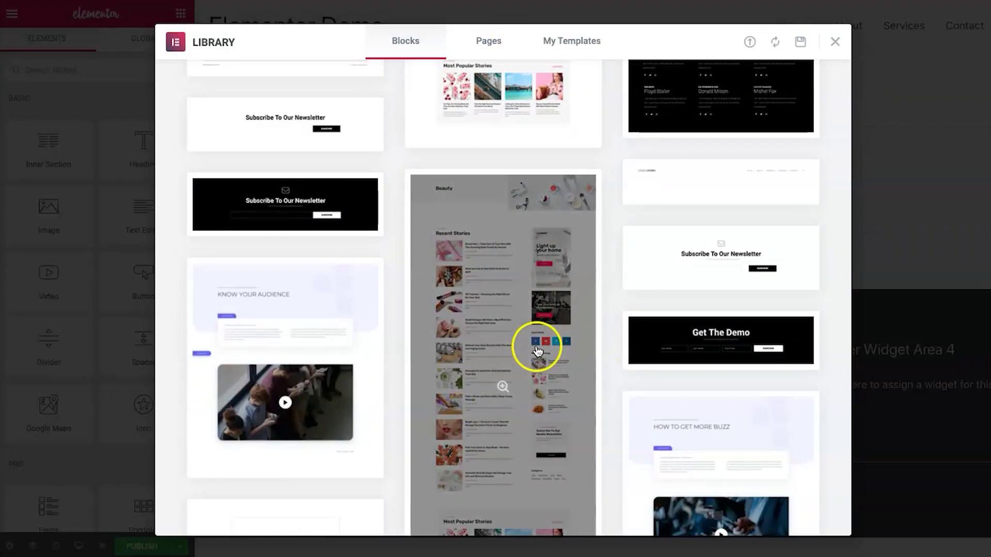
scroll(626, 305, up, 1)
Show the full-page templates and examine the themed sets from luxury real estate and Japanese restaurant to online course and interior design
click(487, 41)
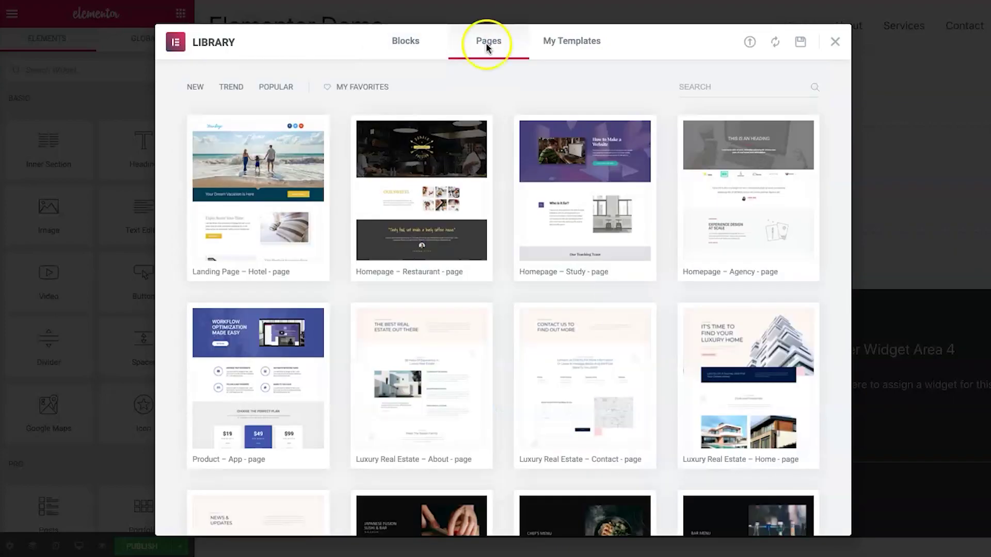
scroll(513, 131, down, 2)
scroll(512, 131, up, 2)
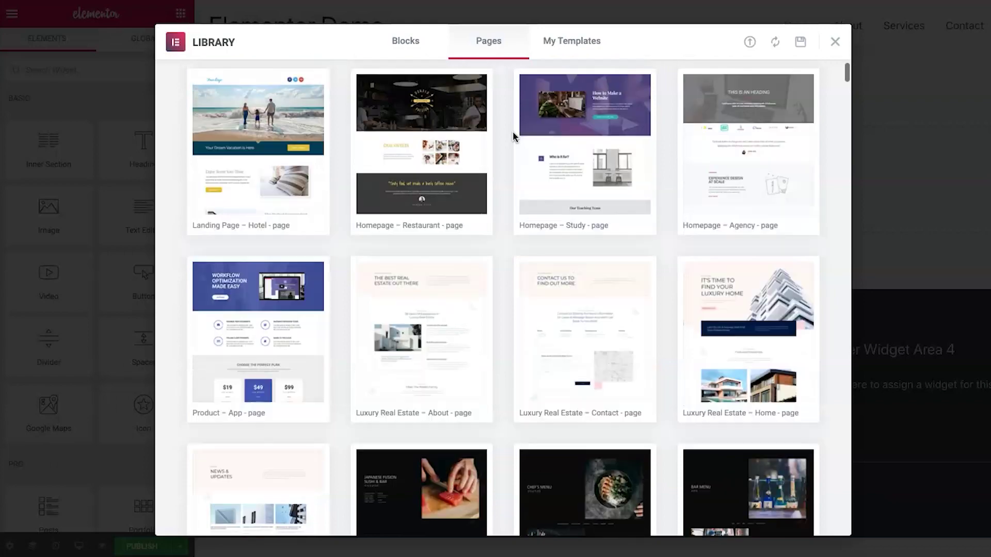
scroll(512, 133, down, 4)
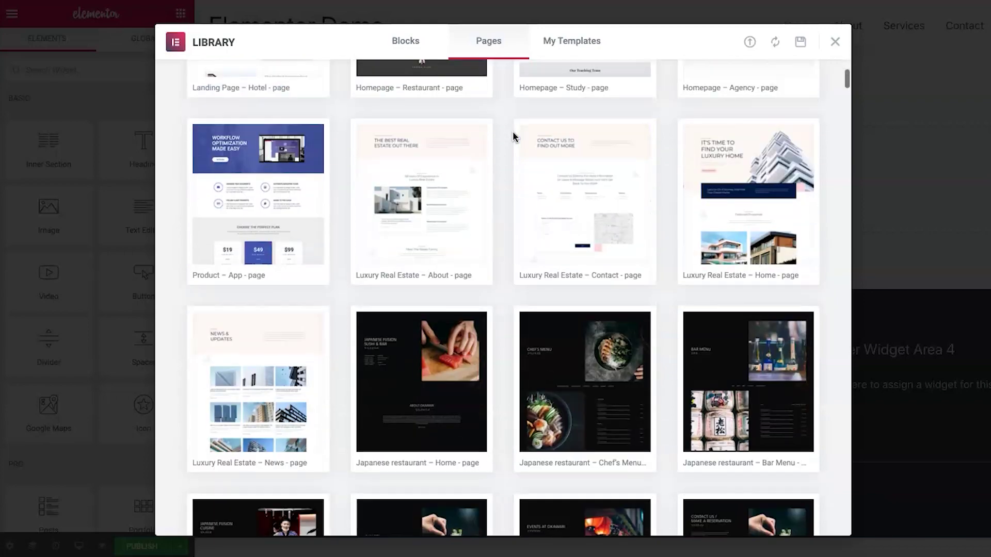
scroll(538, 260, down, 3)
scroll(538, 260, down, 6)
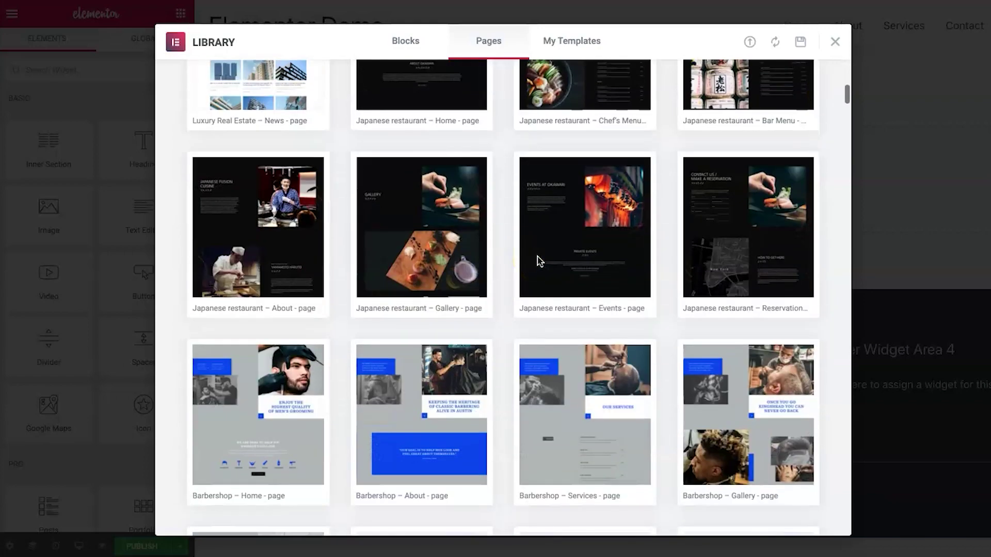
scroll(537, 256, up, 2)
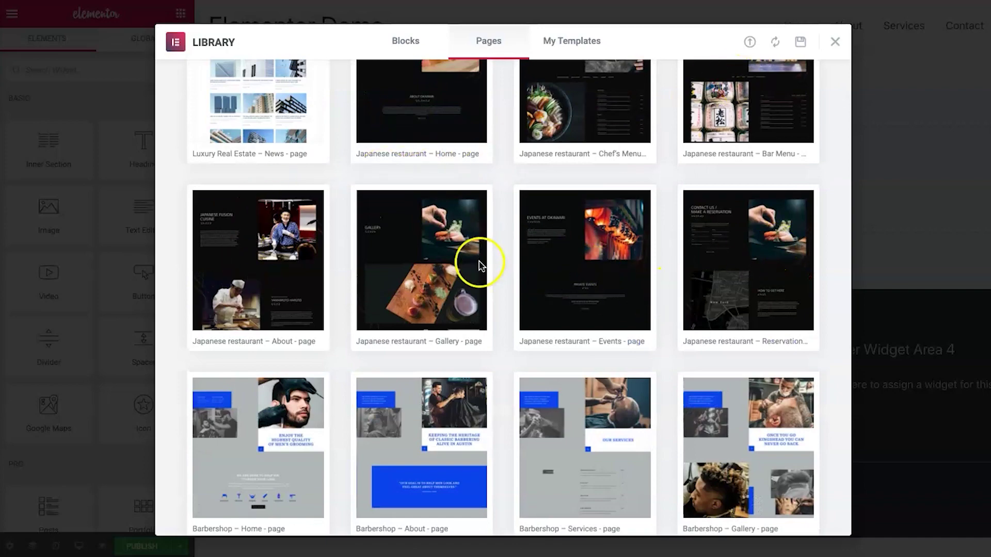
scroll(498, 304, down, 8)
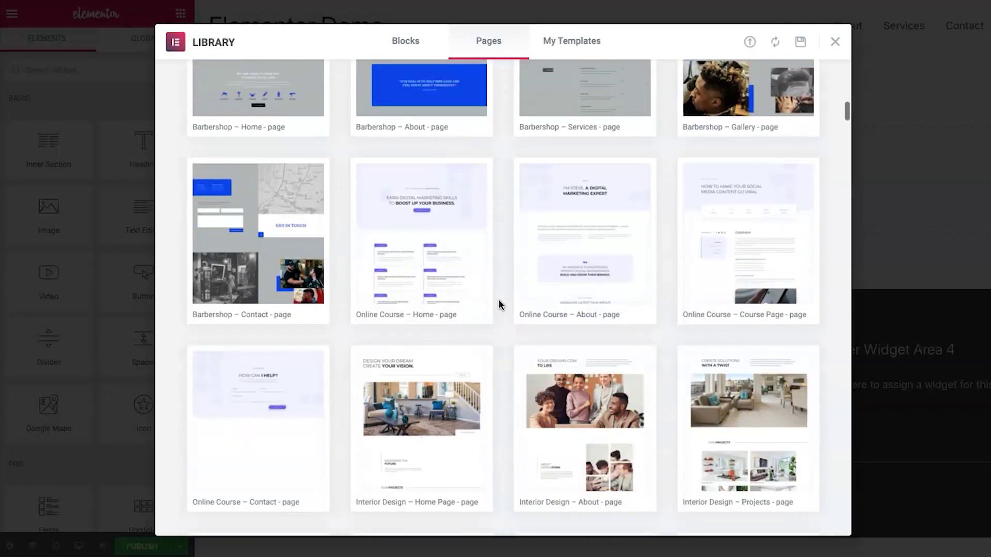
click(425, 303)
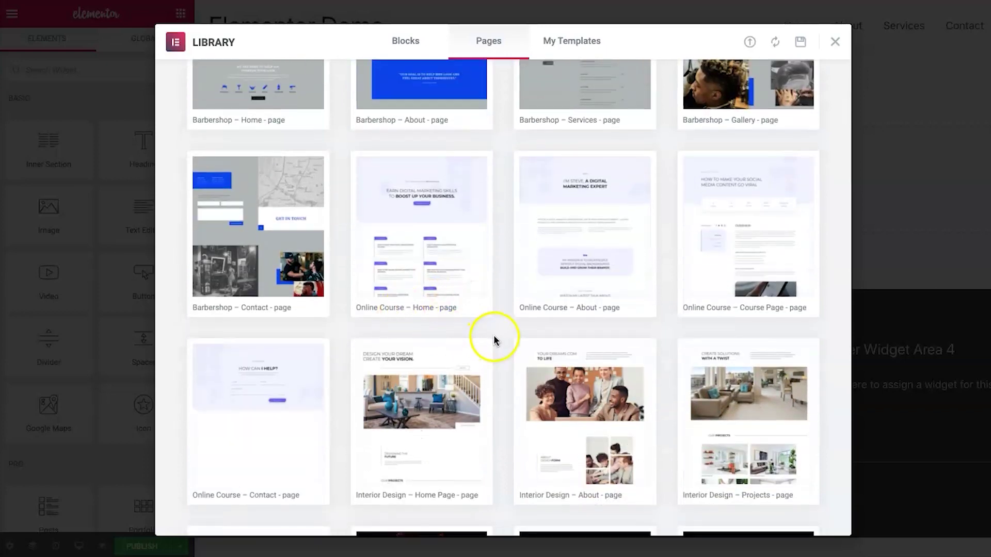
scroll(506, 325, down, 1)
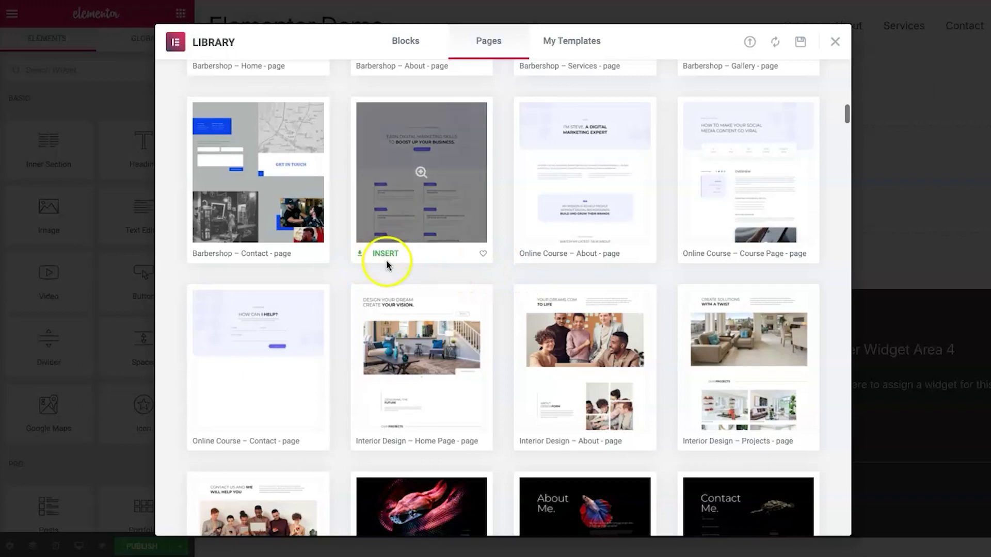
mouse_move(228, 261)
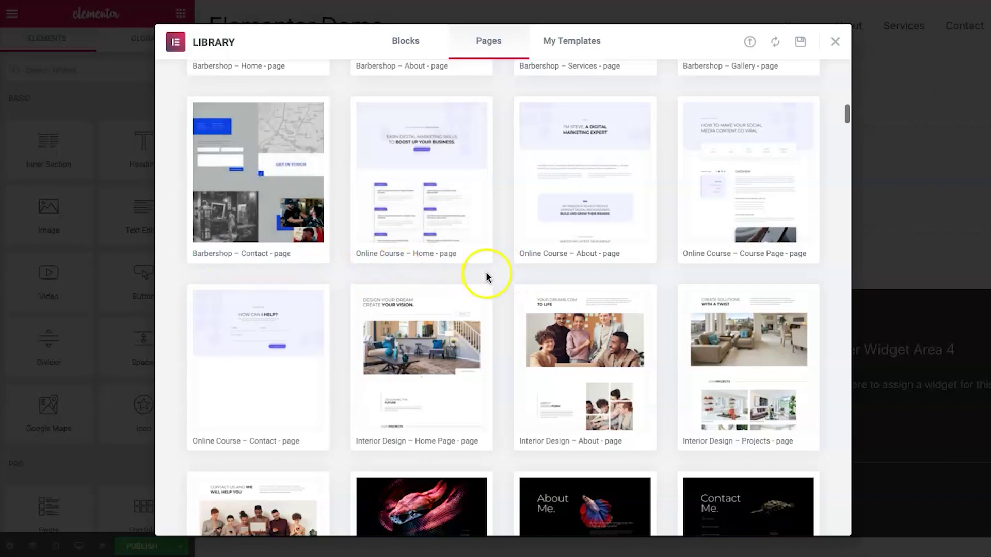
Examine further page templates, from the photography, magazine and travel sets to the digital agency, gym and law firm pages
scroll(500, 281, down, 4)
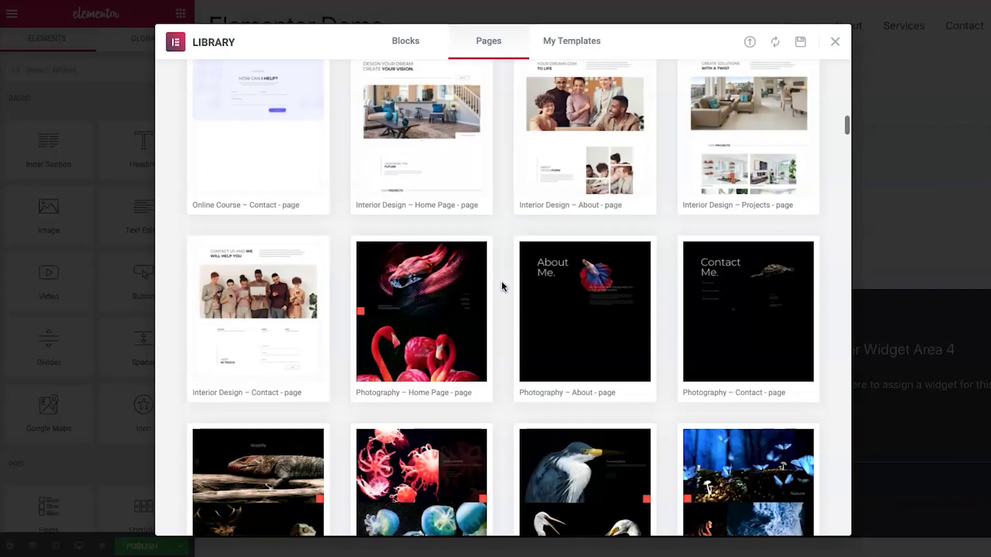
scroll(502, 287, down, 4)
scroll(503, 286, down, 6)
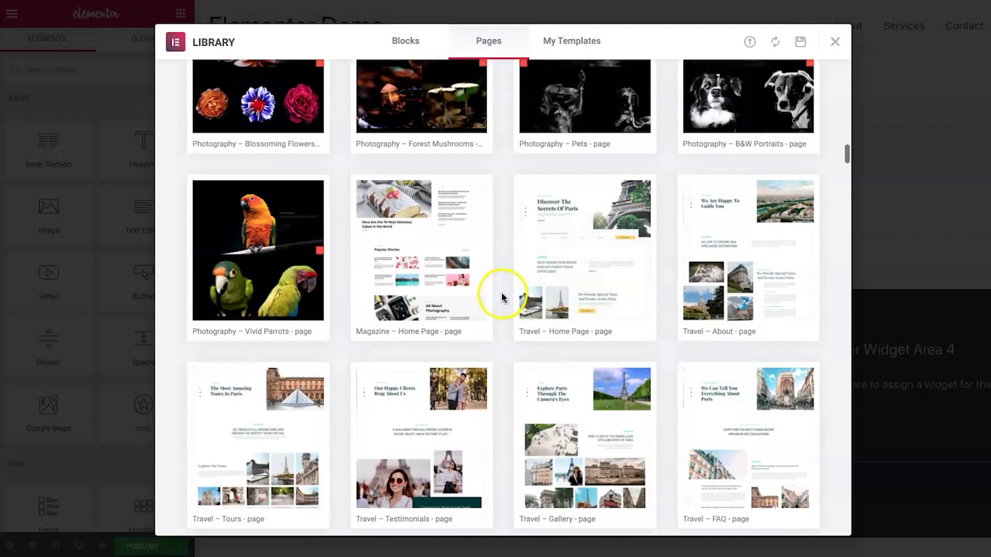
scroll(503, 293, down, 9)
scroll(502, 293, down, 8)
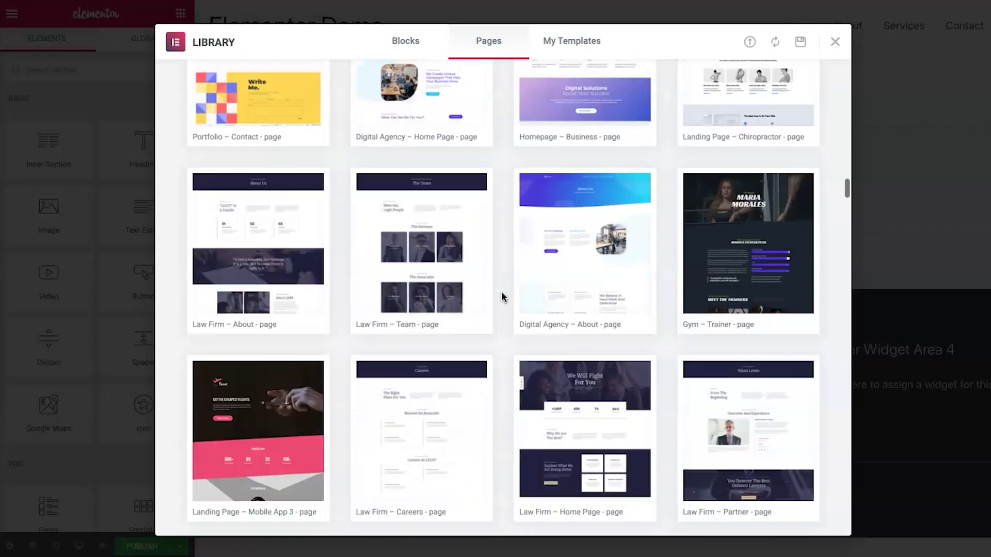
scroll(501, 291, up, 2)
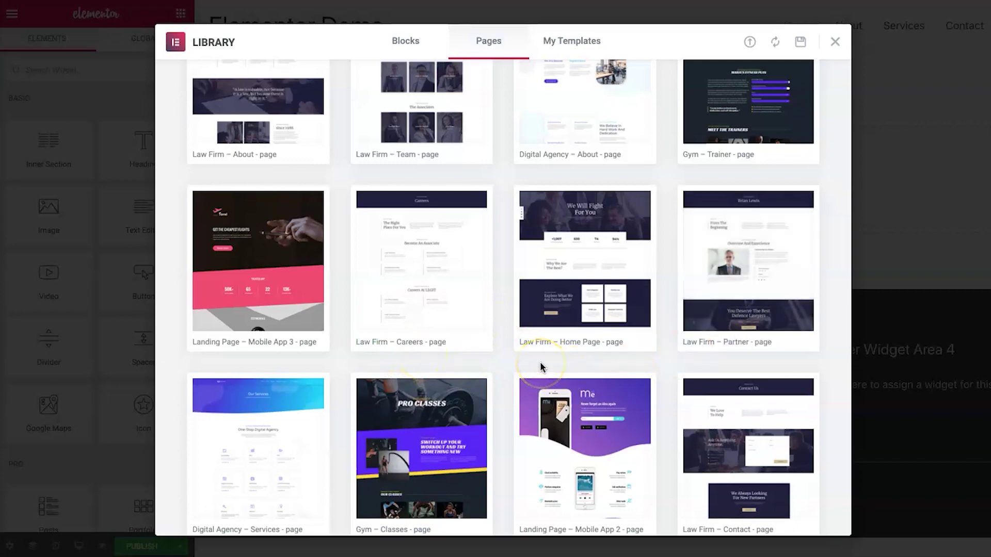
Search the page templates for "law firm" and look through the matching designs
scroll(540, 362, up, 15)
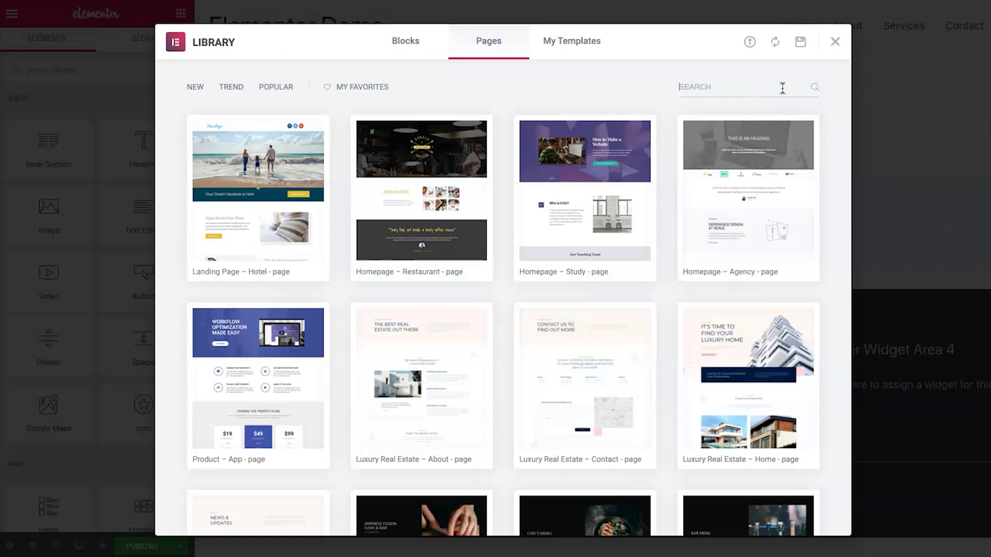
text(law firm)
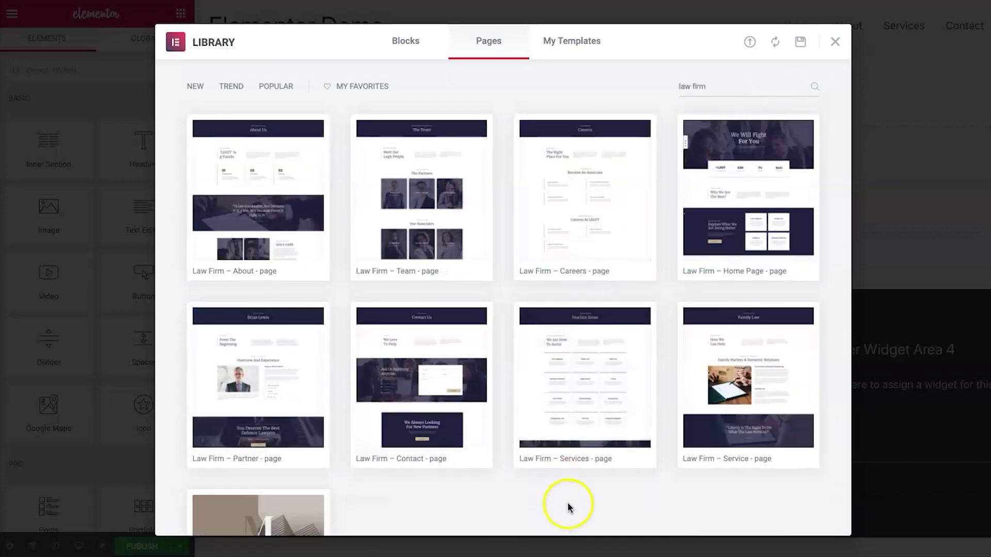
scroll(567, 503, down, 2)
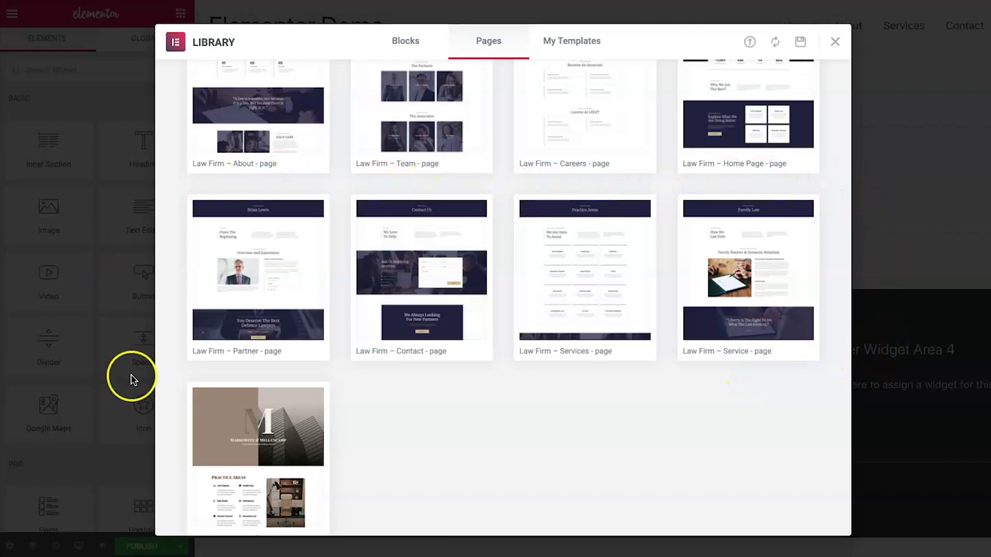
scroll(258, 436, down, 1)
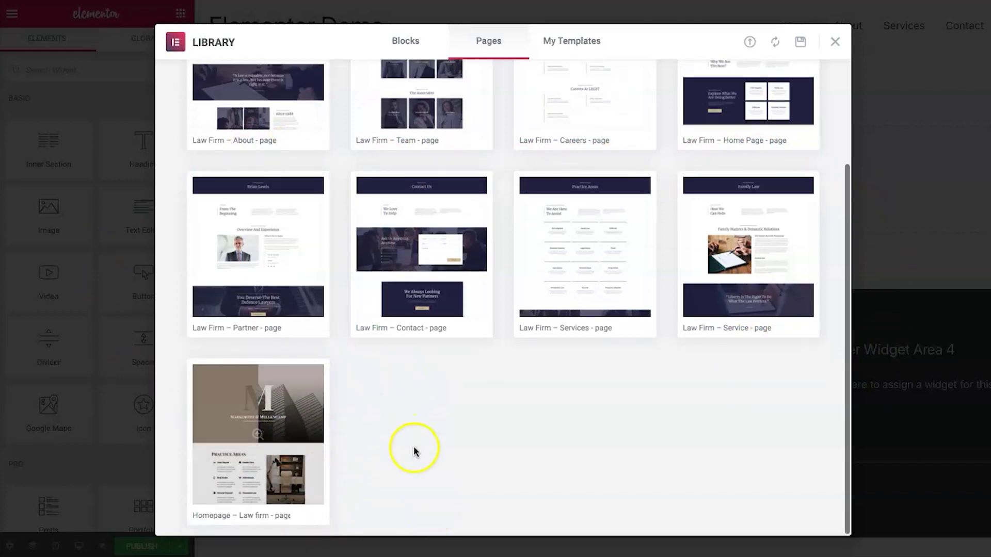
scroll(555, 426, up, 3)
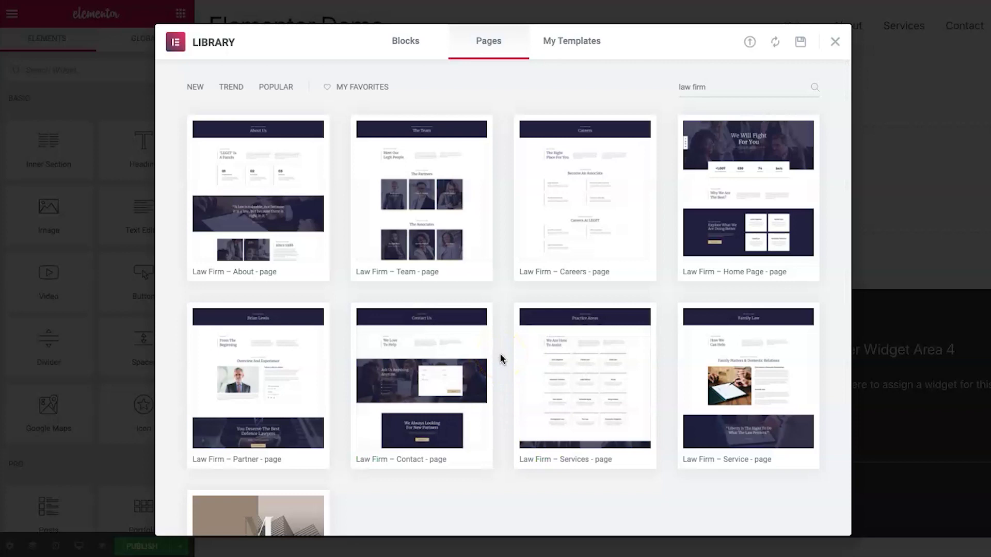
Clear the template search and sort the pages by popularity, reversing the order and switching it back
triple_click(684, 94)
key(BackSpace)
click(269, 89)
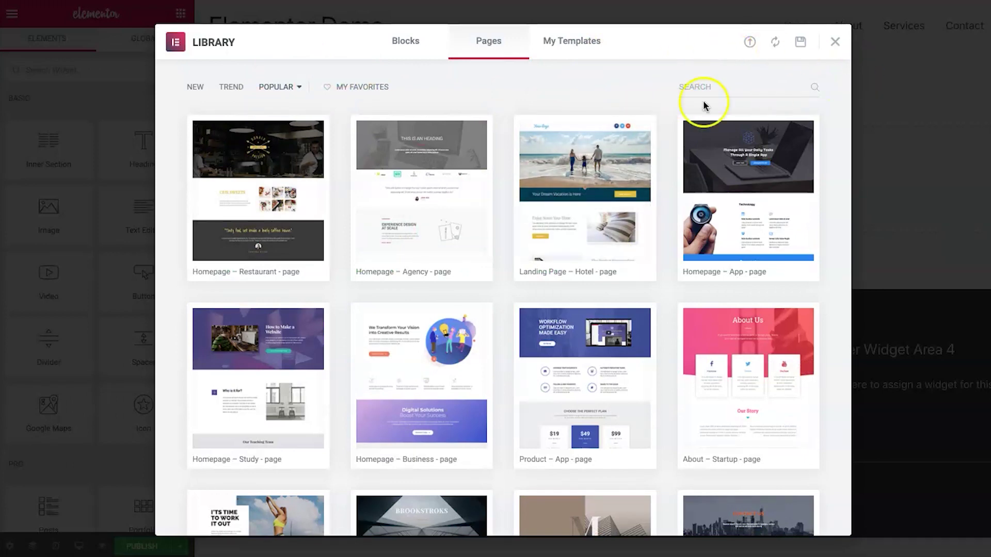
click(304, 87)
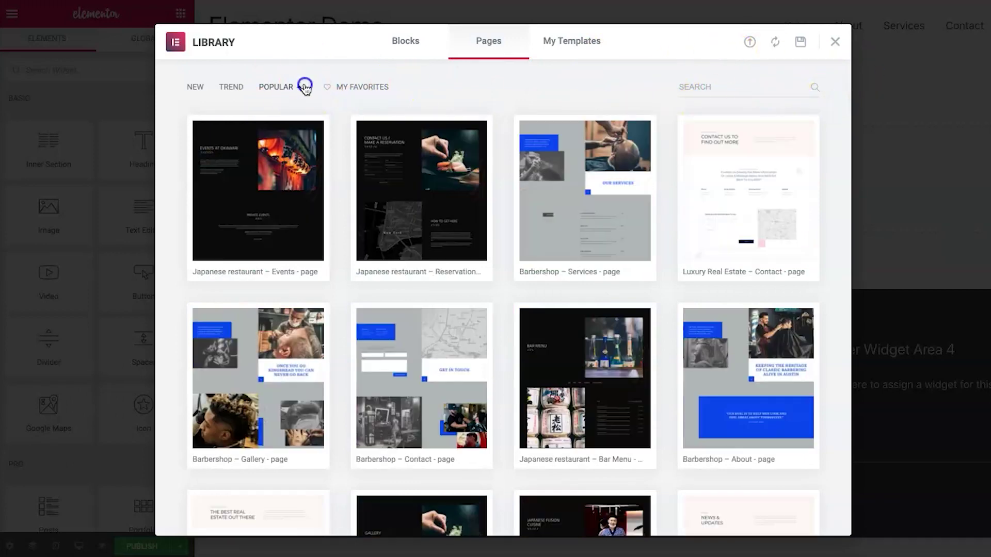
click(304, 89)
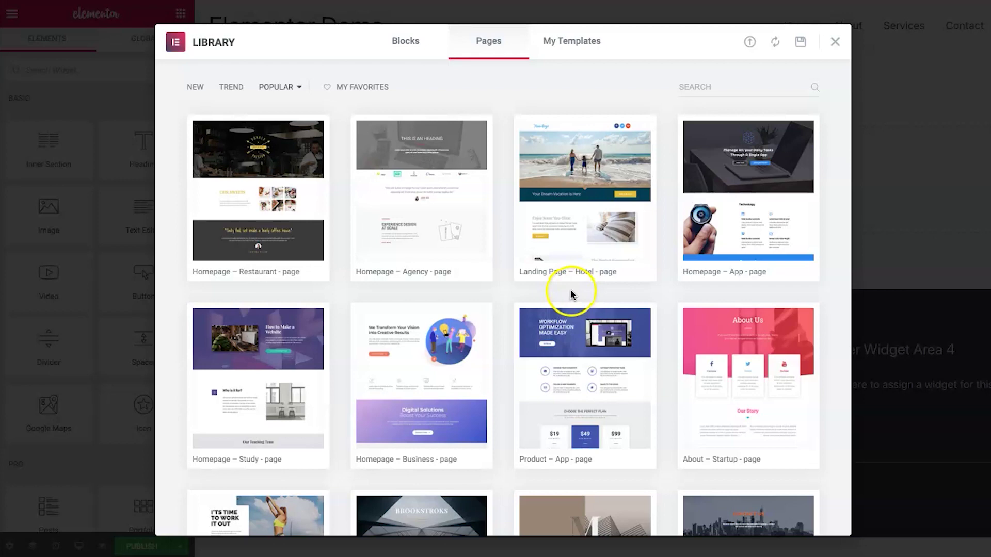
Preview the whole Landing Page – Hotel template and close the library without inserting it
mouse_move(601, 196)
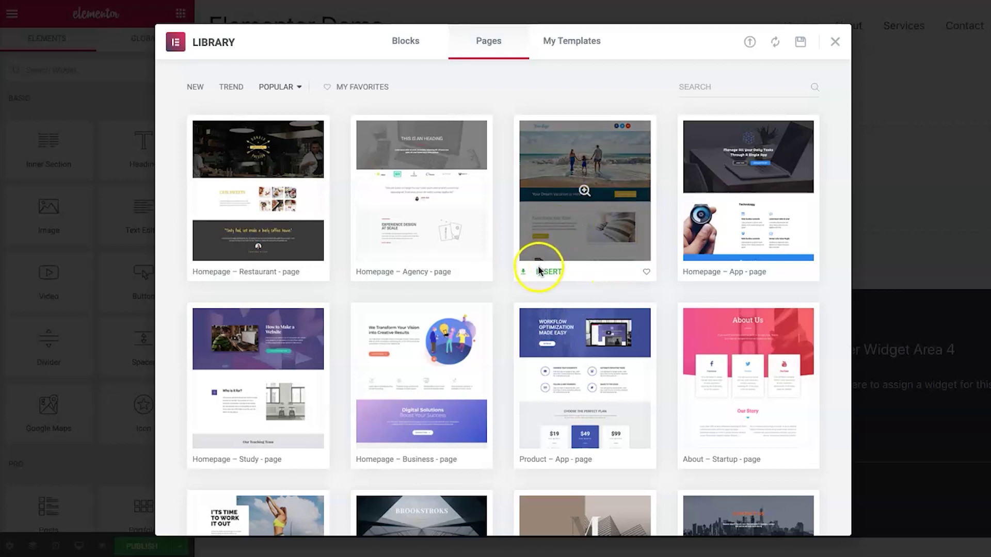
click(584, 190)
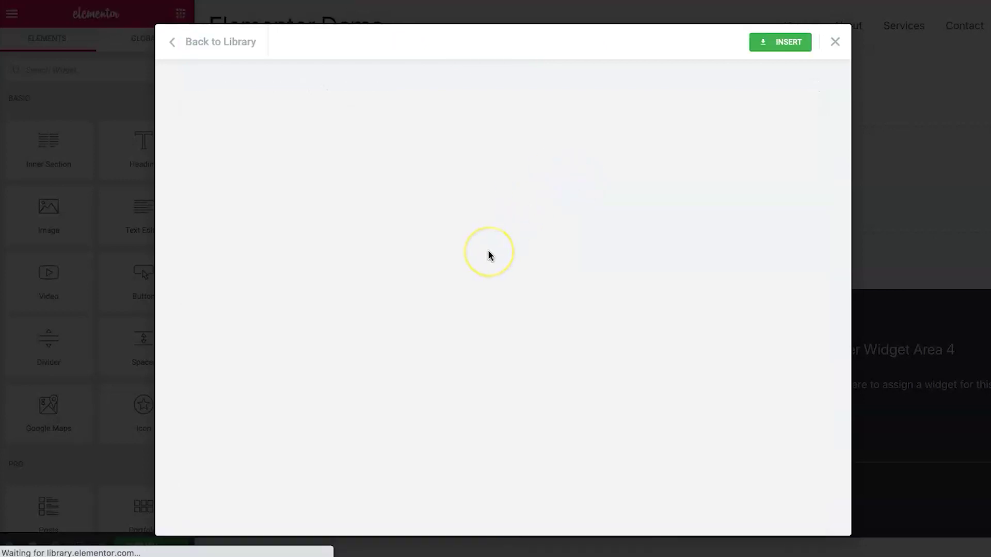
scroll(550, 333, down, 5)
scroll(550, 338, down, 10)
scroll(550, 338, up, 15)
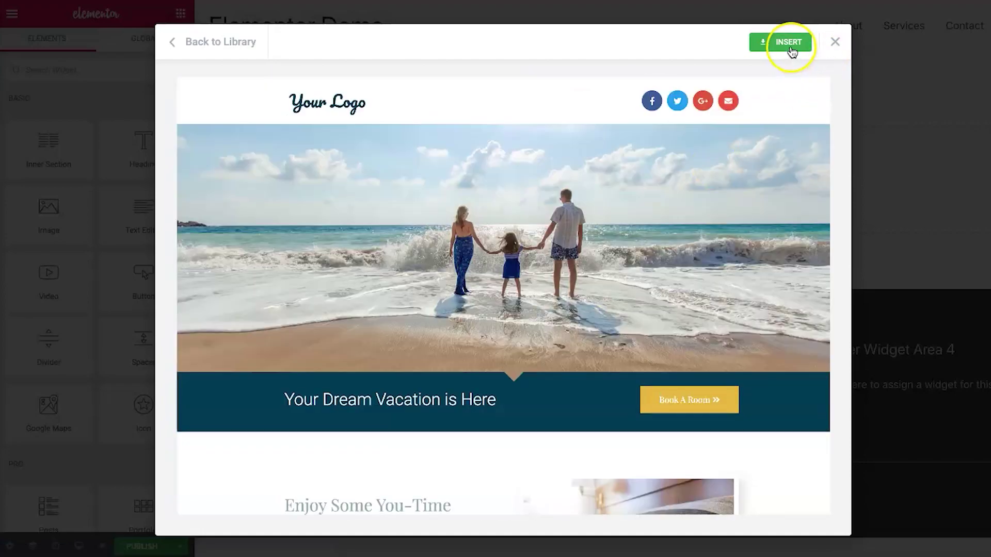
click(835, 41)
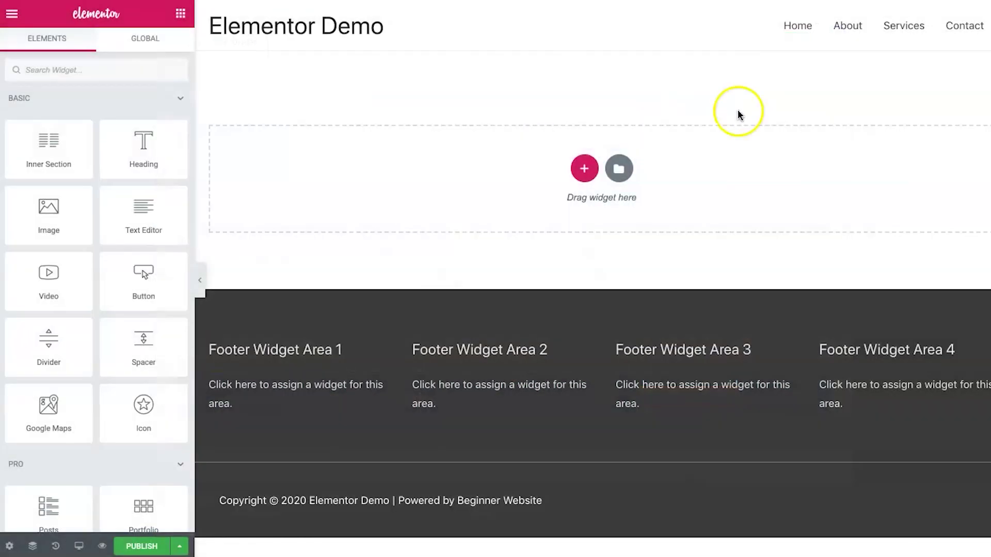
Insert the Landing Page – Hotel template from the library into the blank page and review its sections down to the footer
click(619, 169)
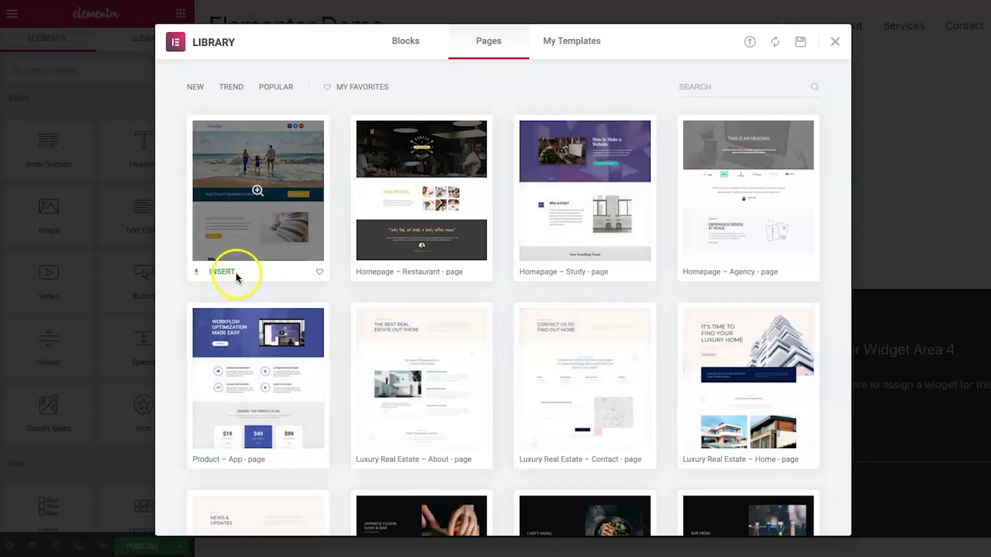
click(223, 272)
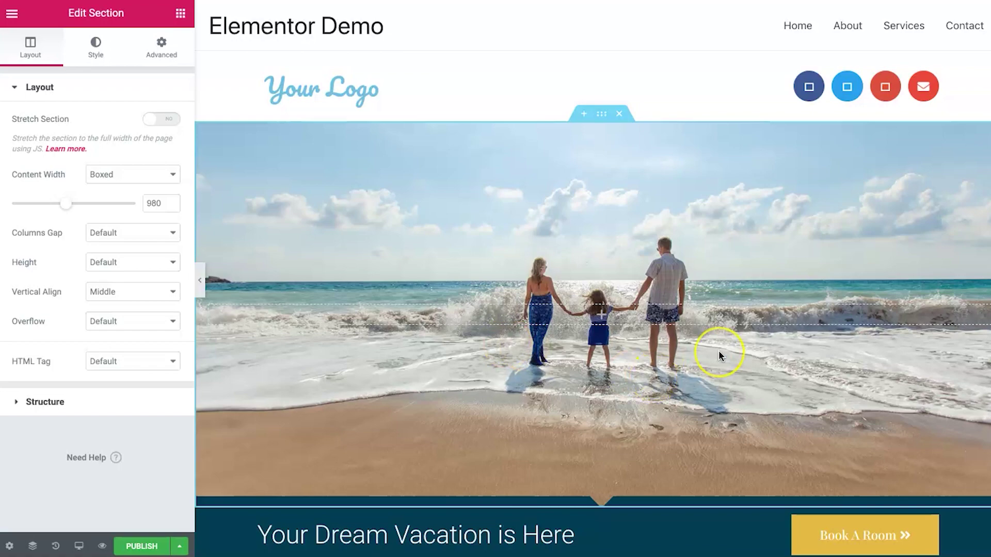
scroll(718, 351, down, 8)
scroll(719, 350, down, 20)
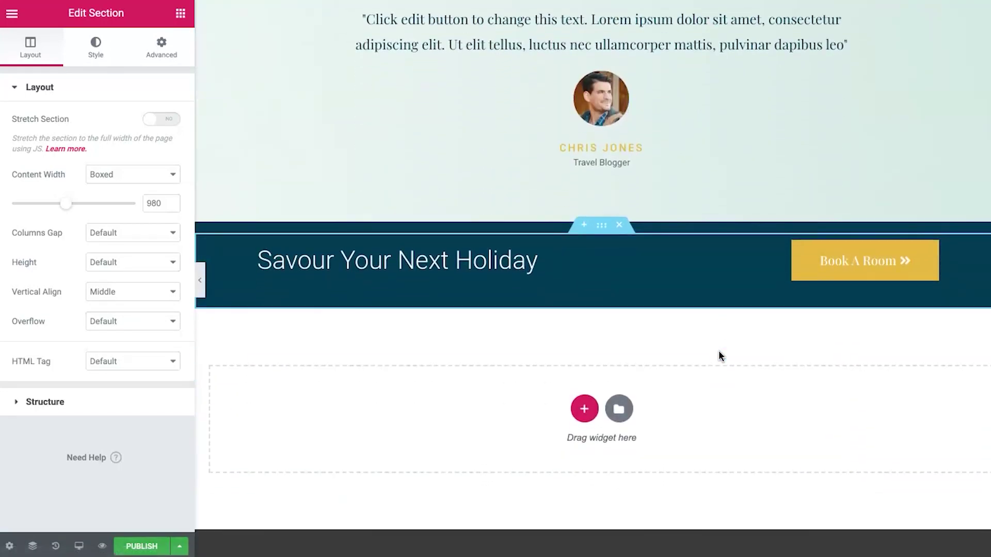
Replace the testimonial's placeholder quote with "I love this place because it has breathtaking views and the staff are incredible"
click(764, 259)
scroll(602, 299, up, 4)
click(539, 303)
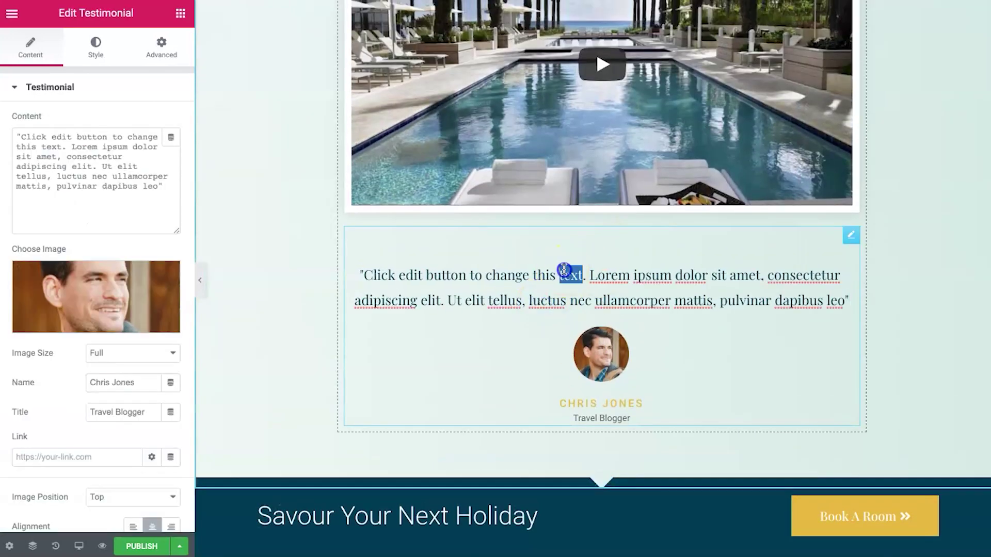
triple_click(564, 269)
key(BackSpace)
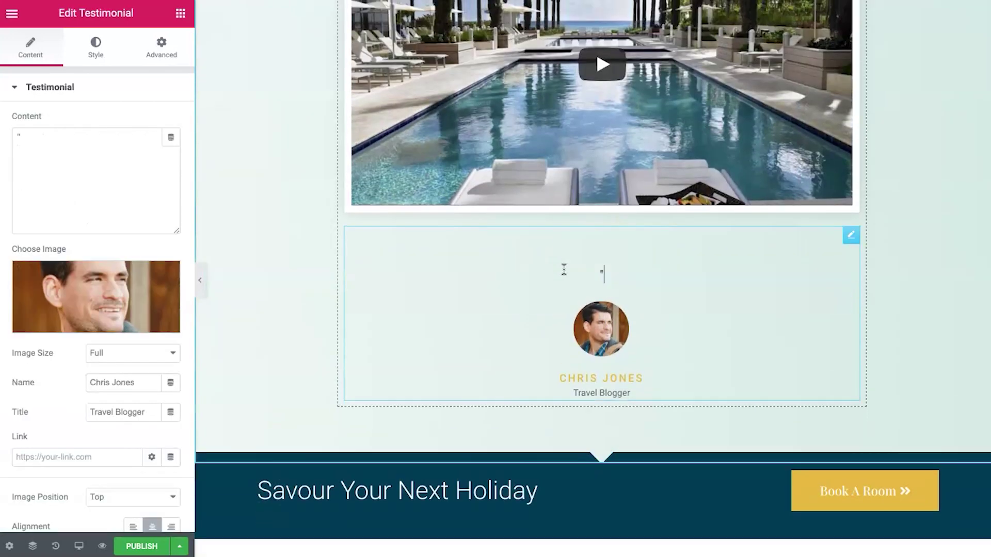
text(I love this place because it has br)
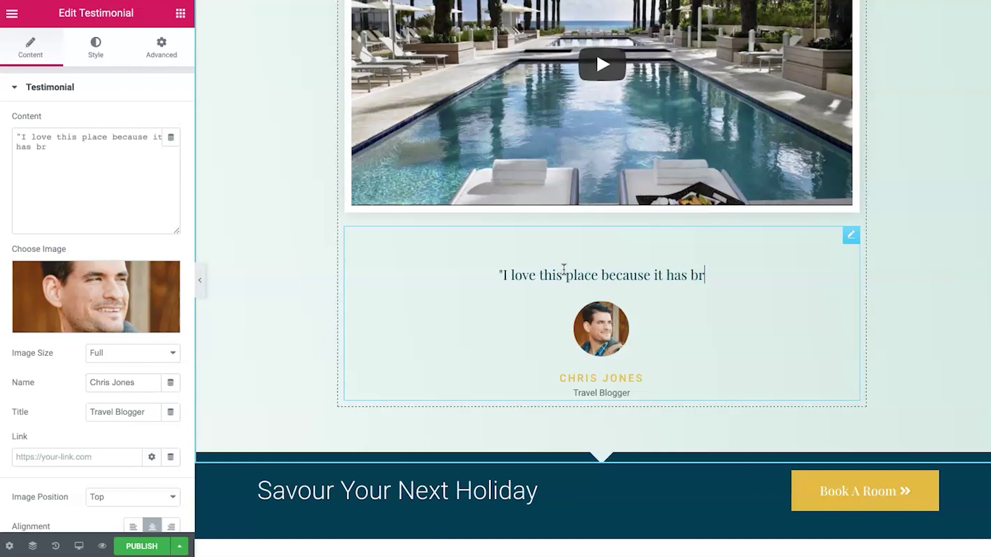
text(eathtaking view)
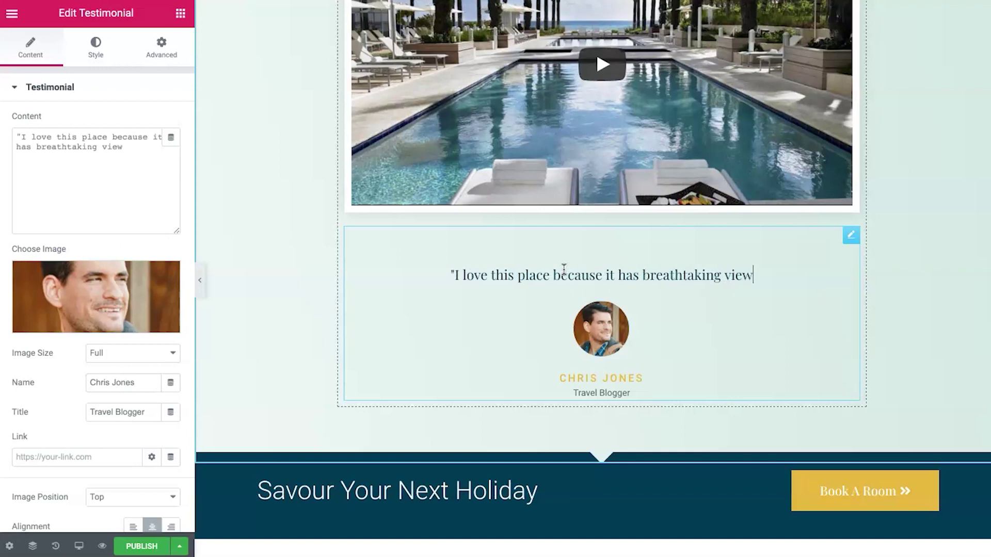
text(s and the staff are incredible")
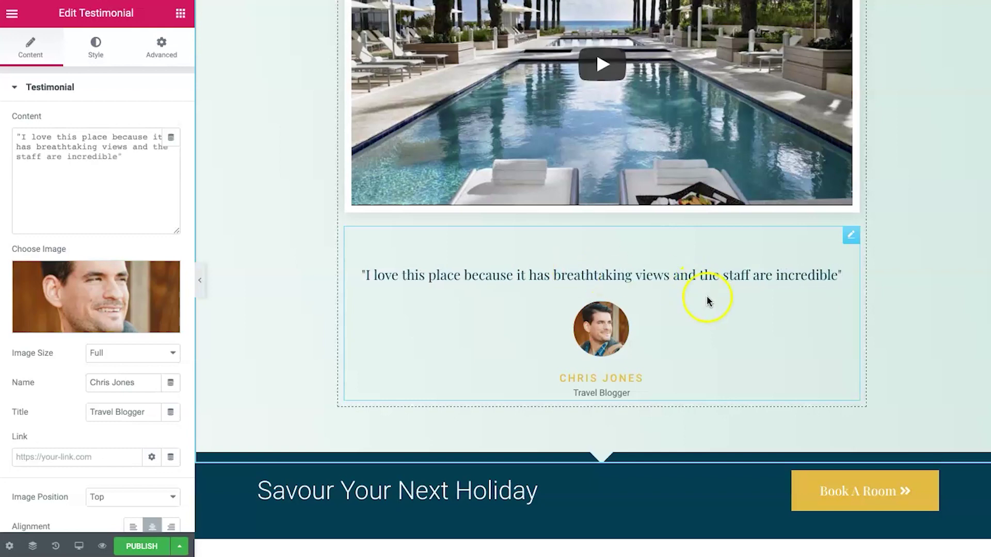
Open the settings of the hotel video below the "The Best Experience Ever" heading
scroll(608, 367, up, 2)
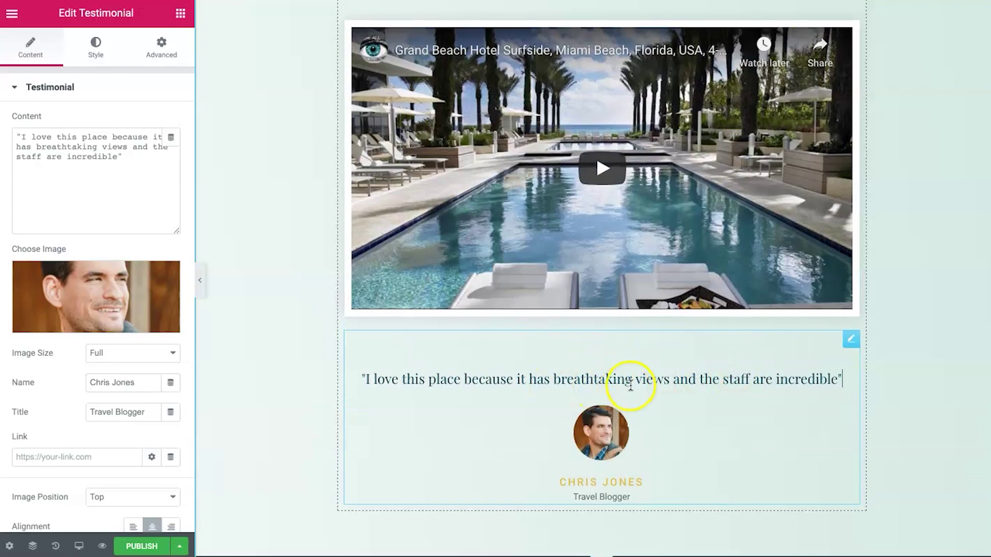
scroll(627, 381, up, 3)
click(849, 184)
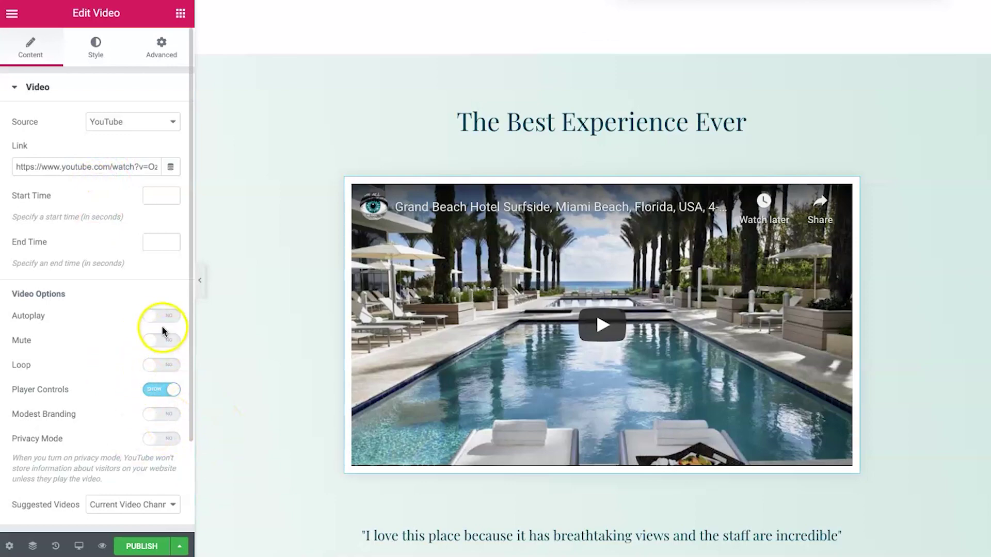
Delete the "Enjoy Some You-Time" section below the "Your Dream Vacation is Here" banner
scroll(540, 374, up, 5)
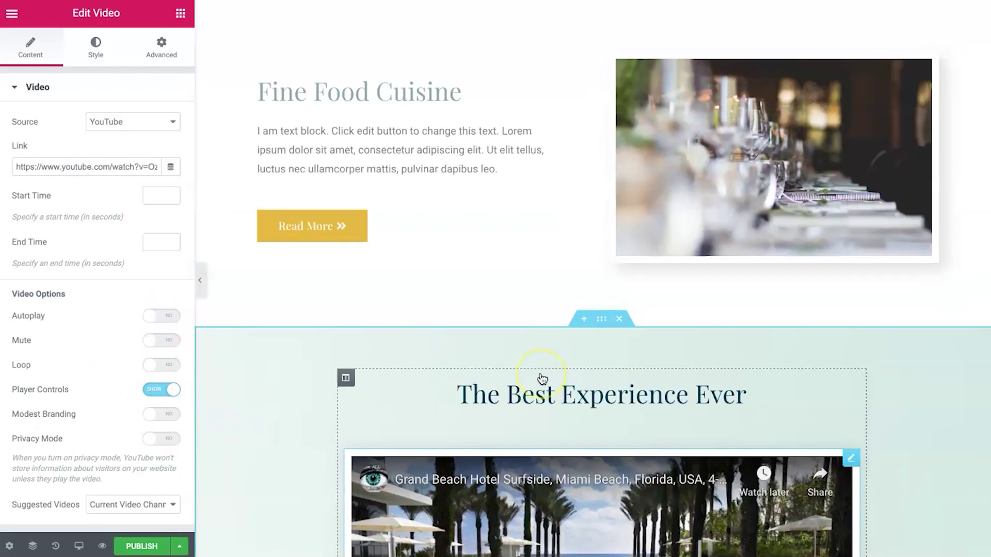
scroll(541, 380, up, 15)
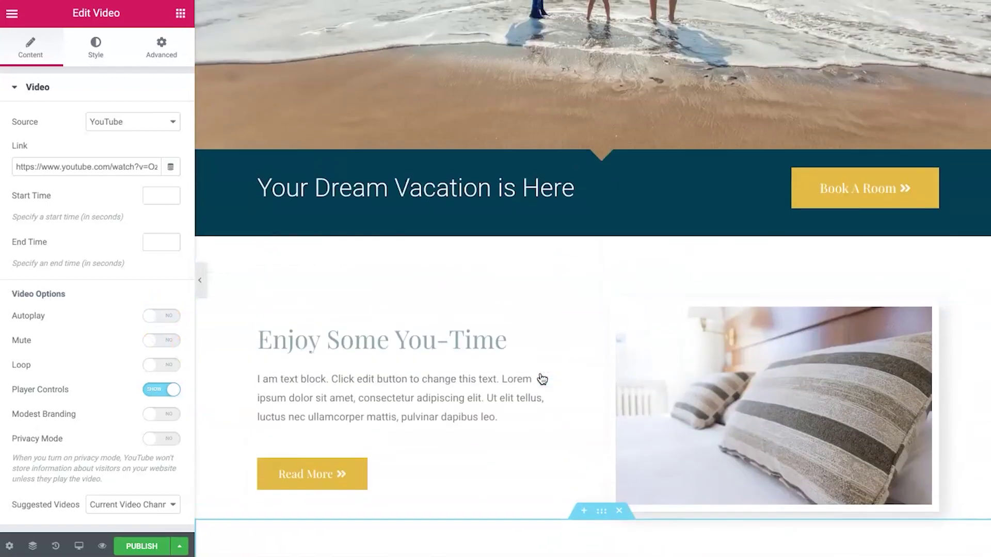
scroll(544, 380, up, 5)
scroll(580, 456, down, 6)
scroll(580, 461, down, 3)
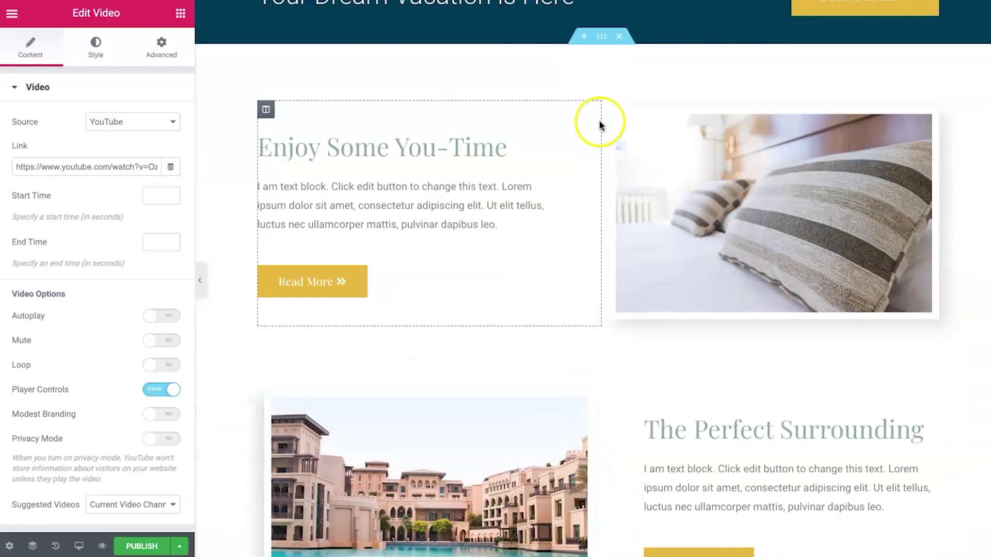
click(618, 38)
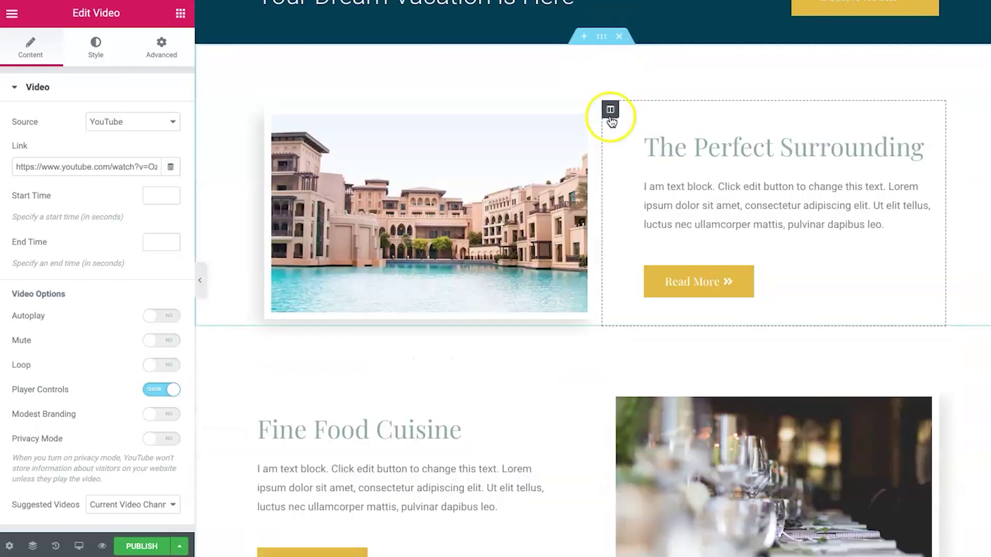
Duplicate the "The Perfect Surrounding" section and delete one of the two copies
right_click(601, 40)
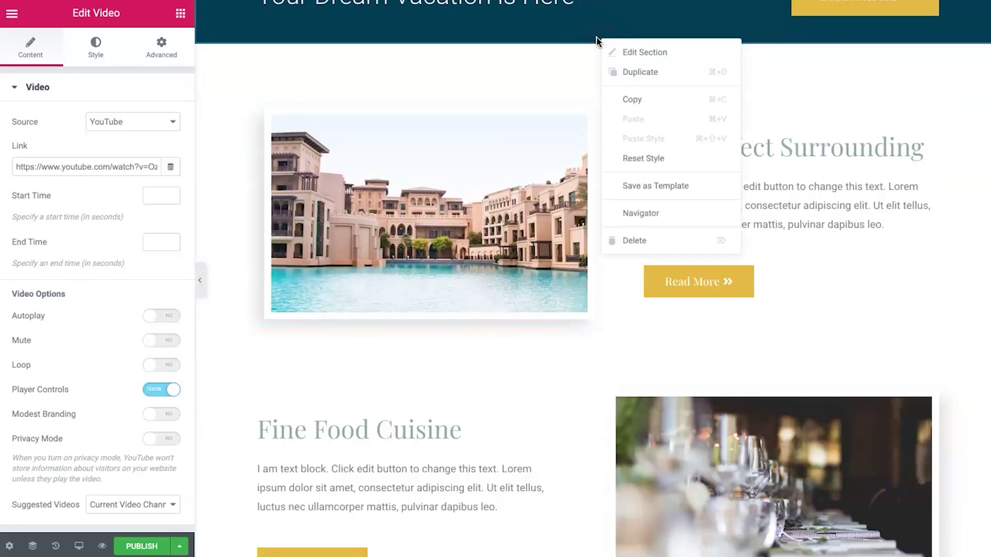
click(622, 73)
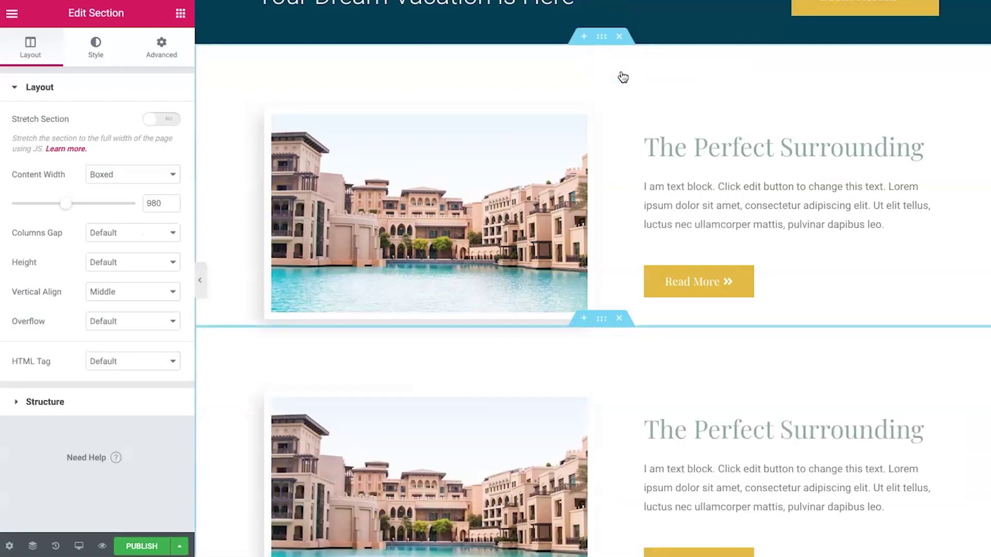
click(619, 39)
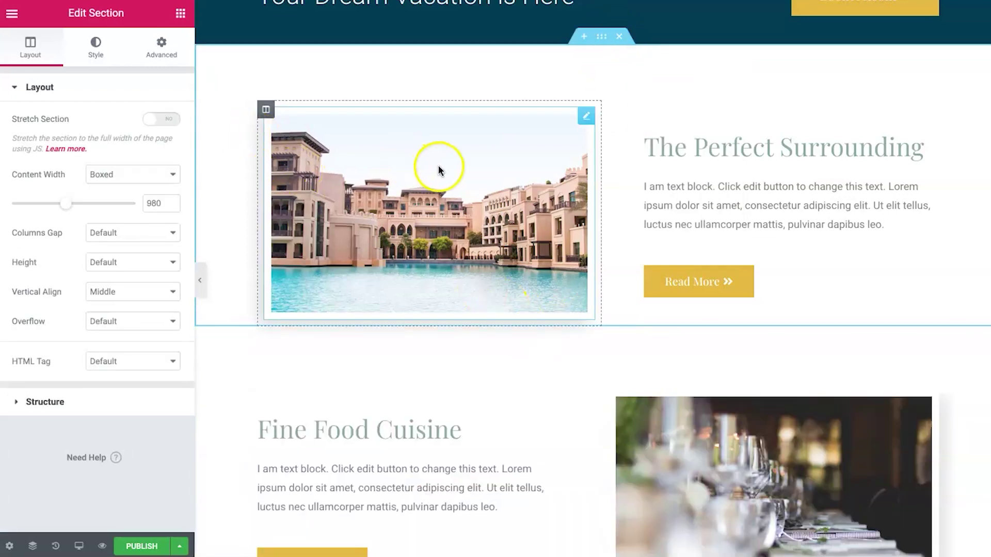
Duplicate the hotel image in the "The Perfect Surrounding" section and delete the copy below it
right_click(585, 115)
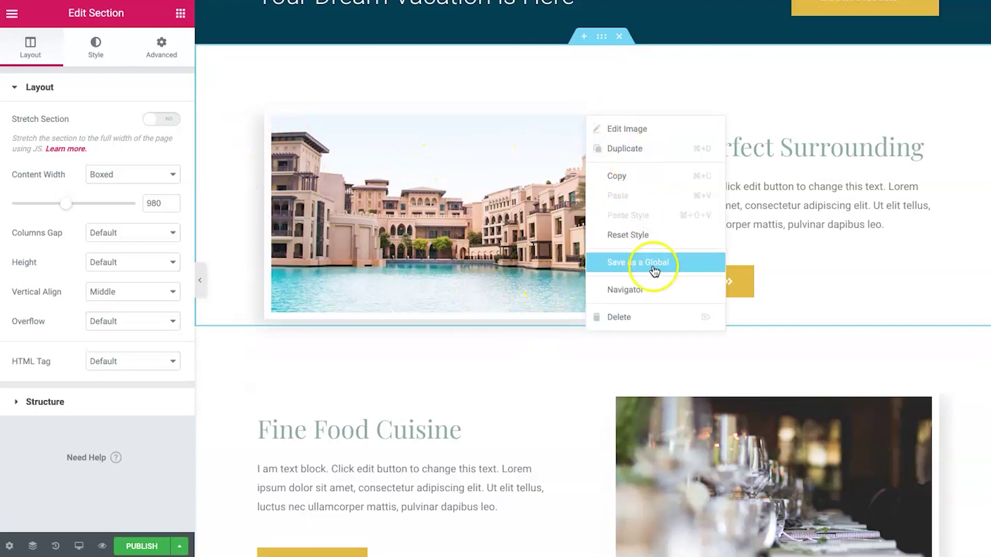
click(657, 150)
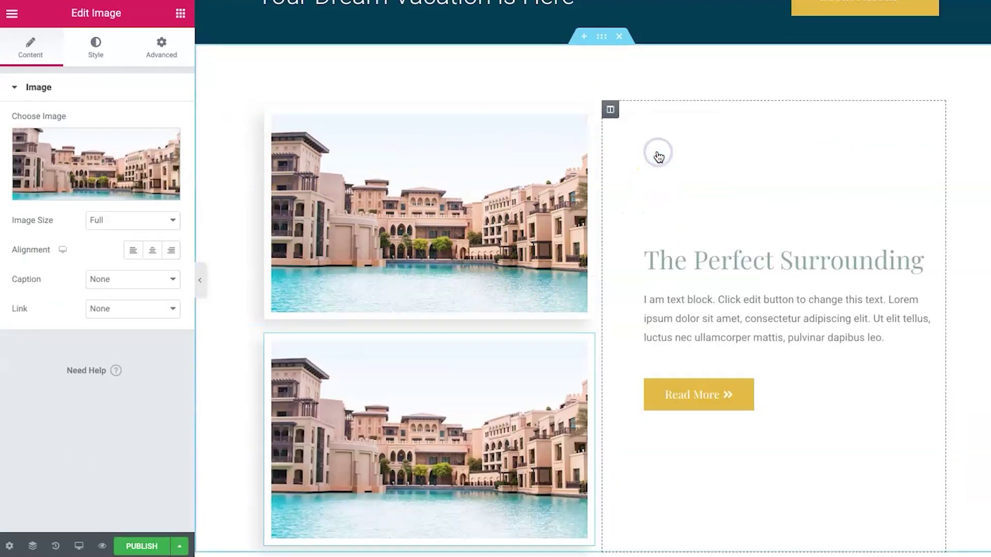
right_click(586, 343)
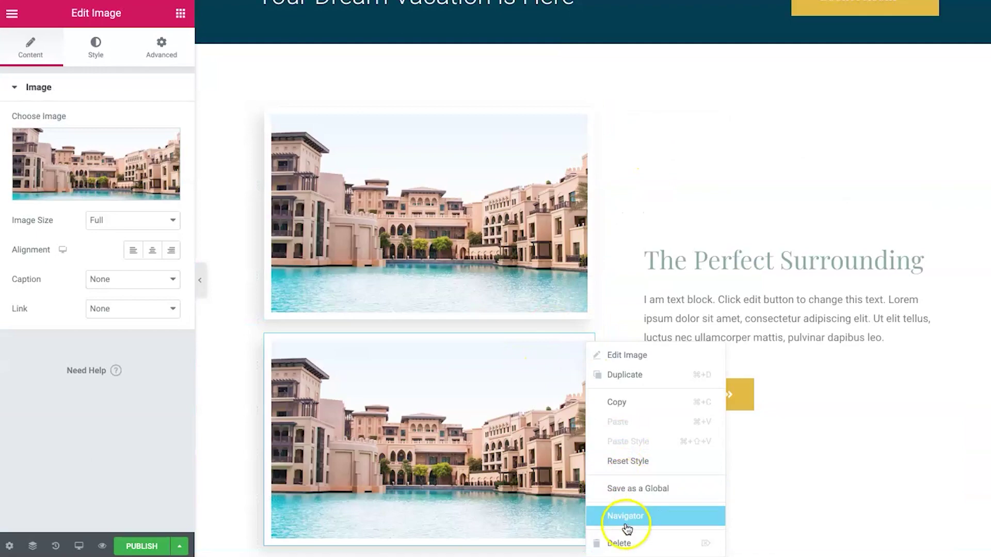
click(619, 541)
Examine the edited hotel page from its hero image down to the footer widget areas
scroll(565, 348, down, 15)
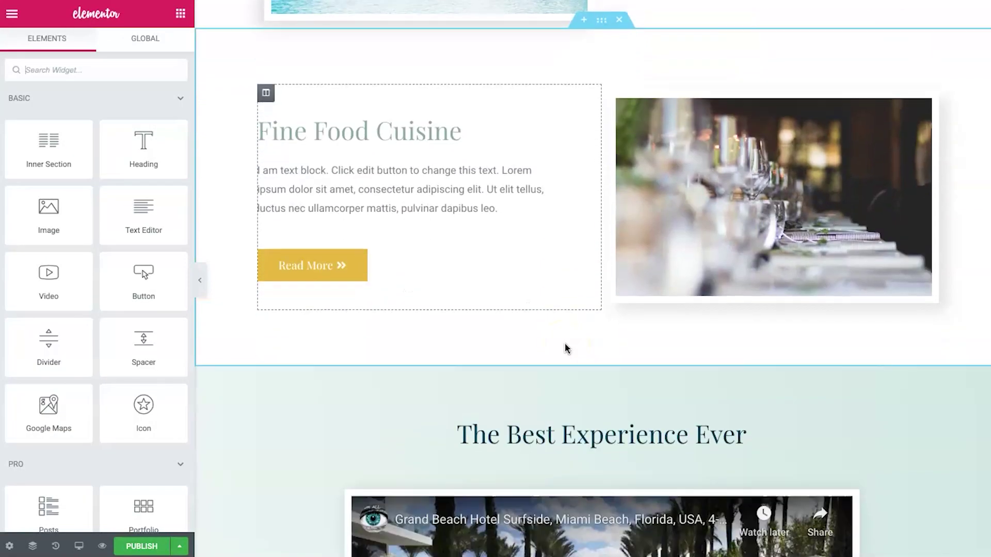
scroll(565, 349, down, 6)
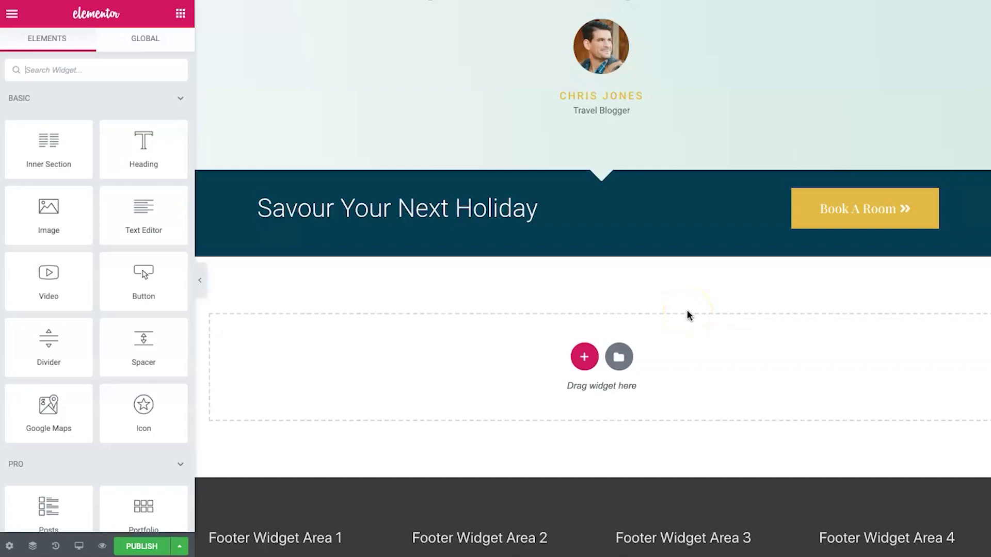
scroll(648, 342, up, 20)
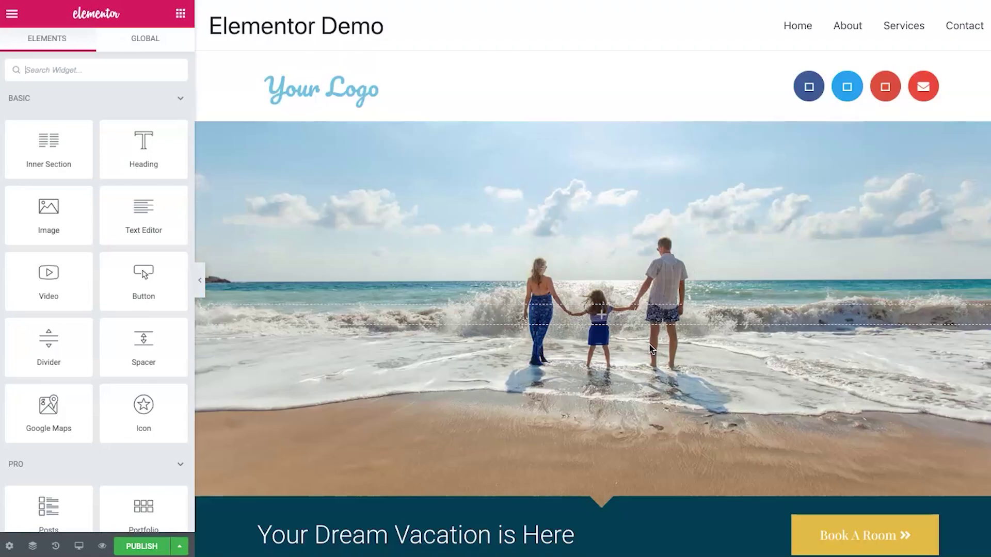
scroll(649, 346, down, 1)
scroll(649, 346, up, 1)
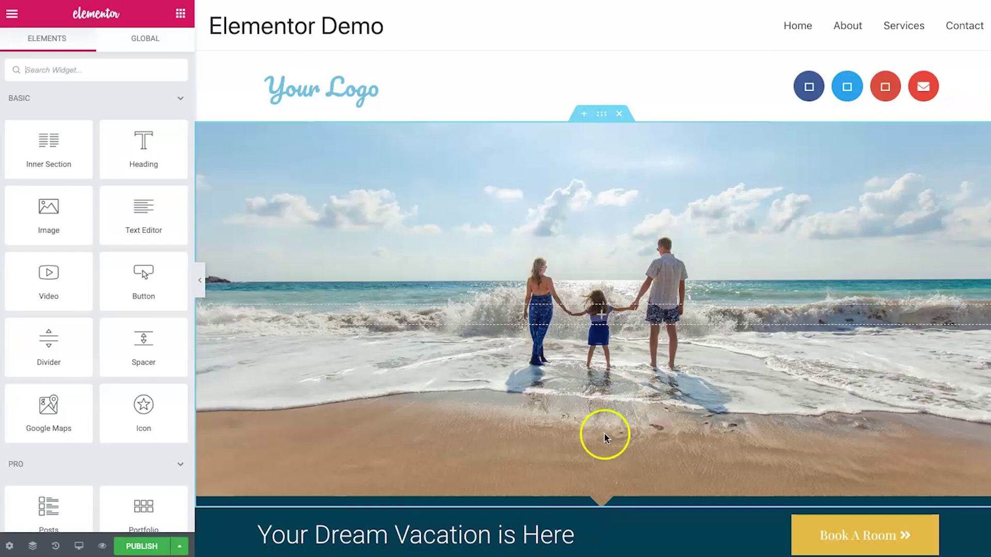
scroll(684, 288, down, 10)
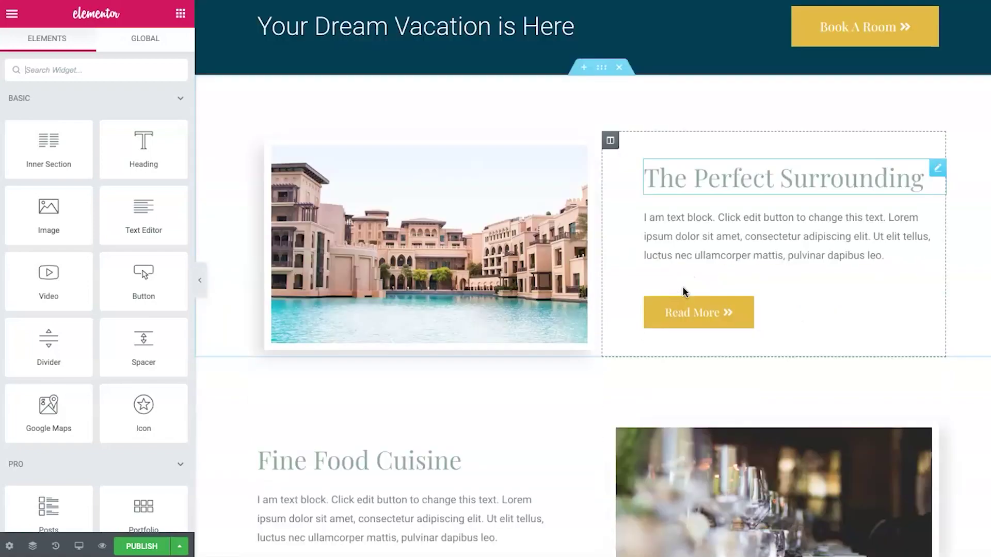
scroll(683, 291, down, 20)
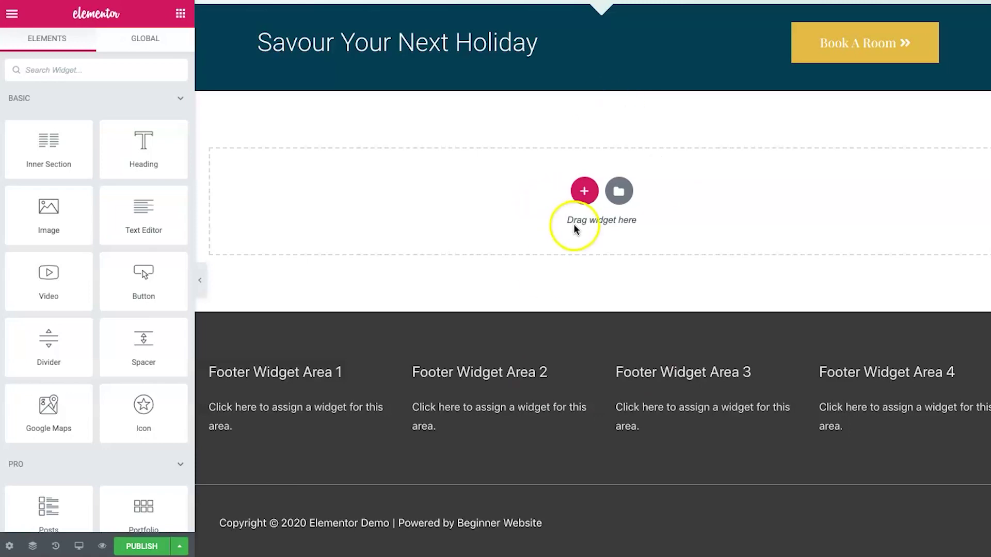
Delete the section with the "Your Logo" text and social icons above the beach hero image
scroll(572, 187, up, 1)
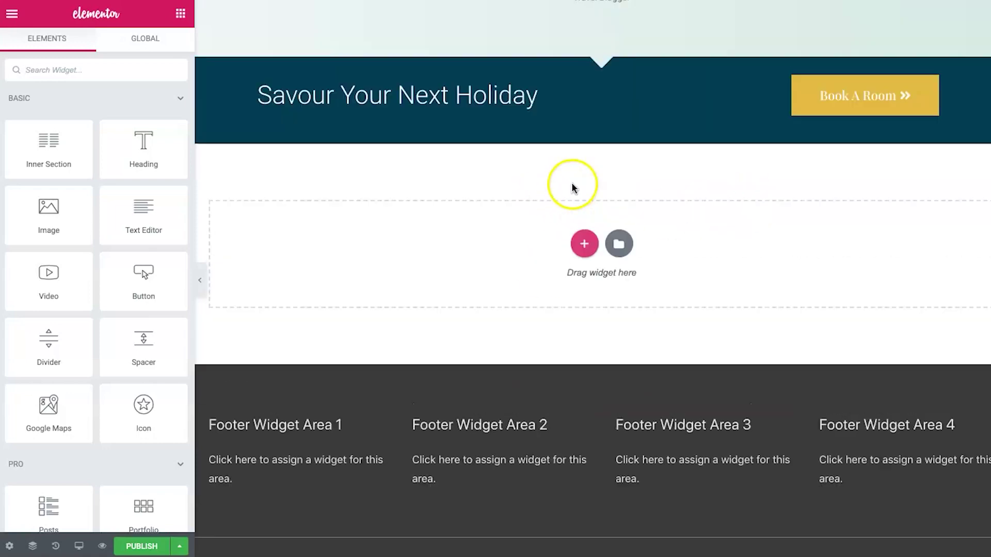
scroll(573, 186, up, 10)
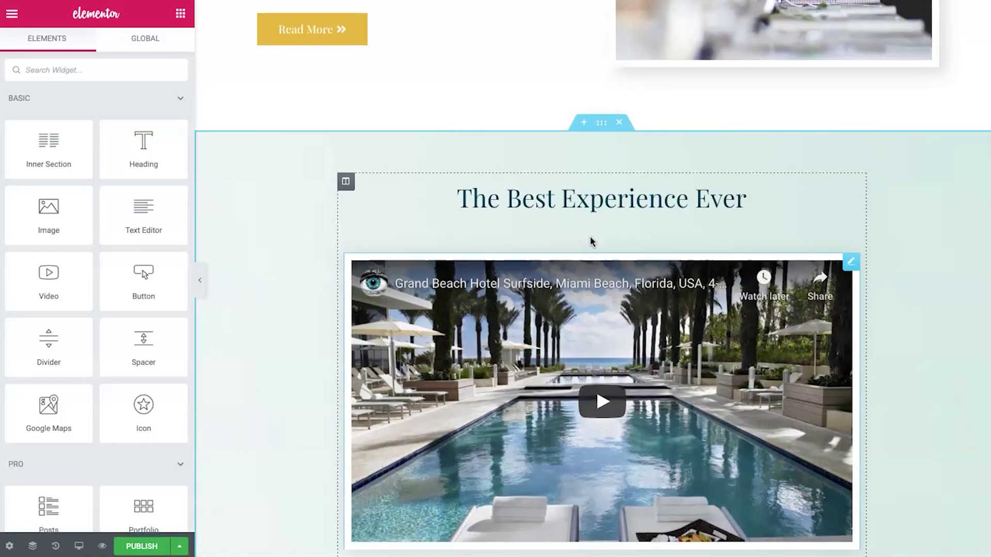
scroll(590, 237, up, 3)
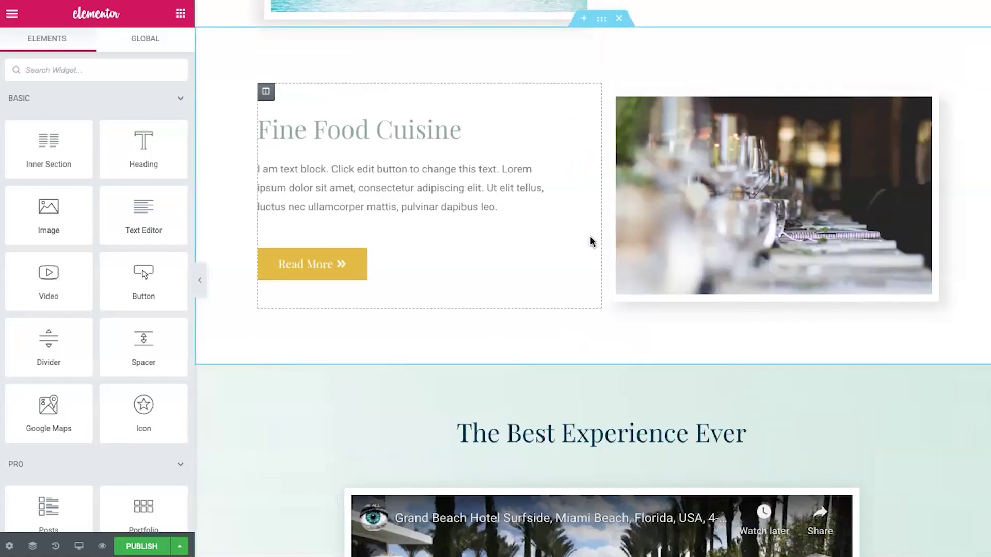
scroll(590, 240, up, 2)
scroll(590, 241, up, 10)
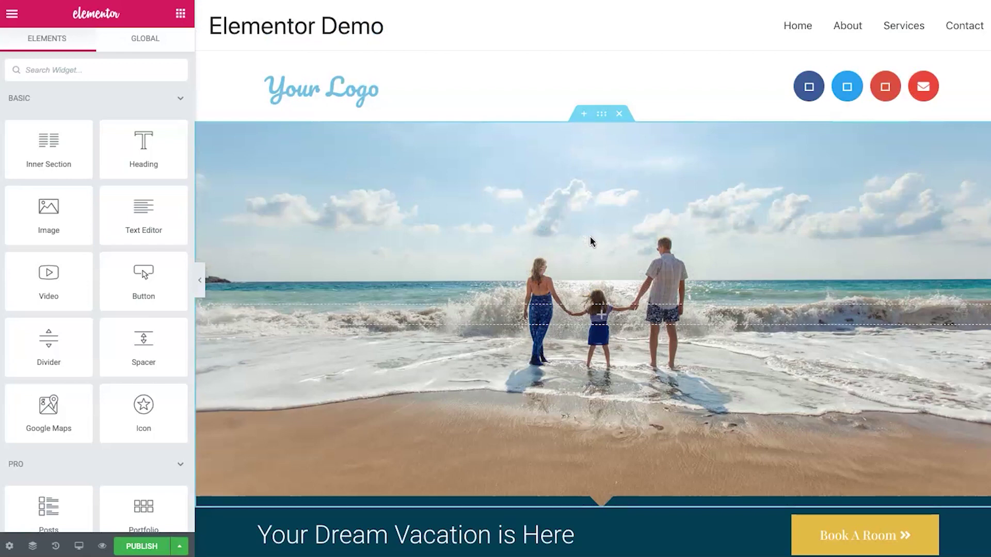
click(619, 44)
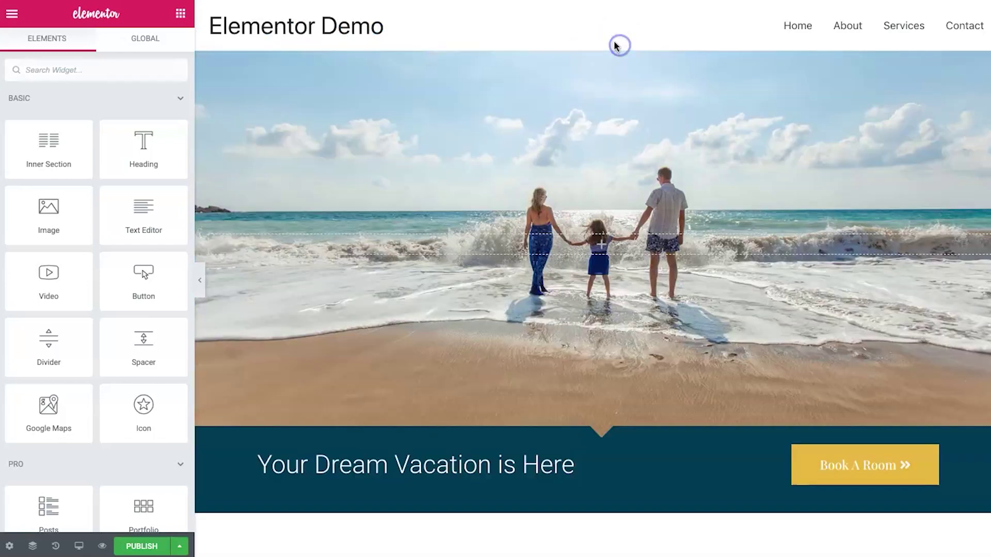